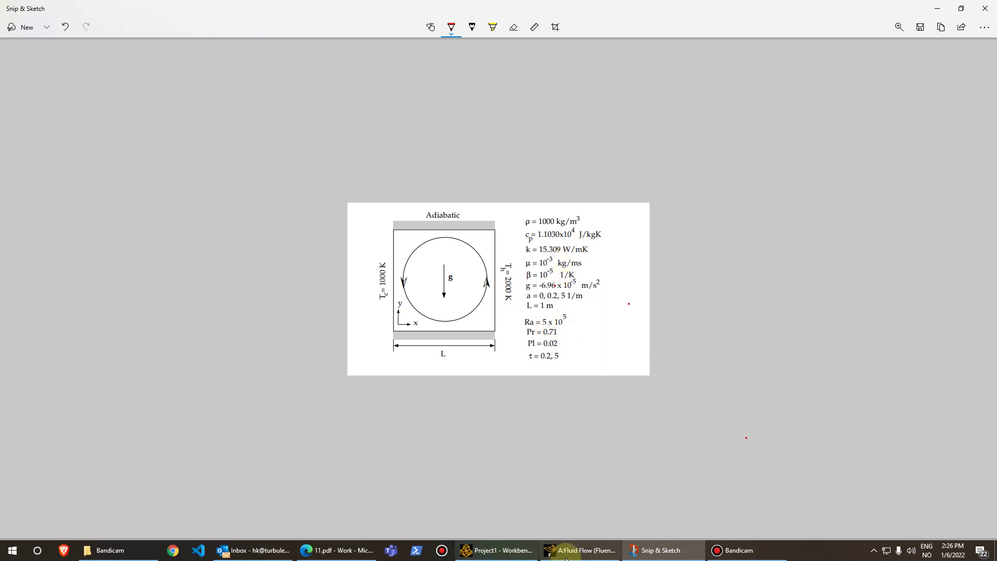
Switch to the Workbench project schematic to view the Fluid Flow system, and return to the Fluent session.
left_click(577, 552)
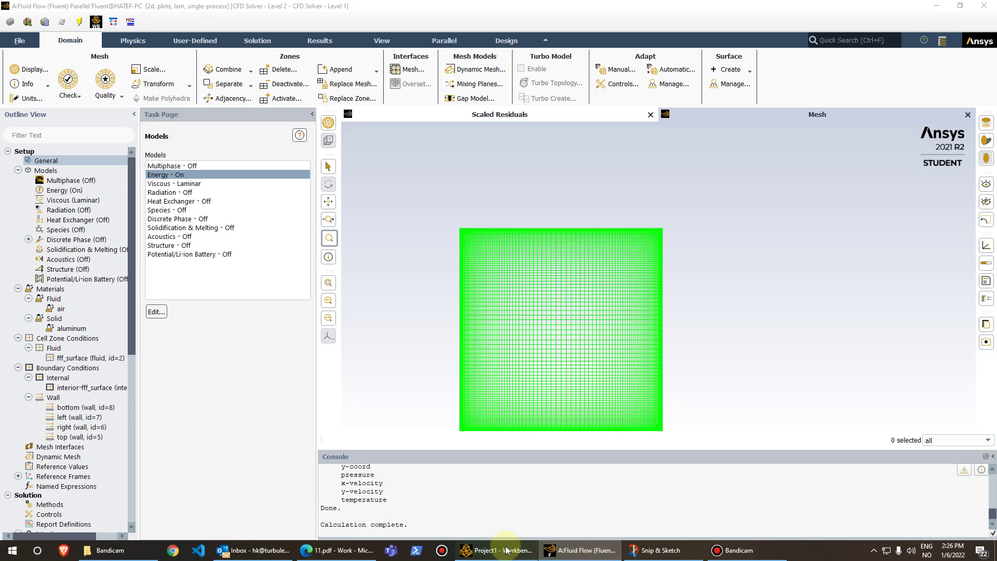
left_click(498, 551)
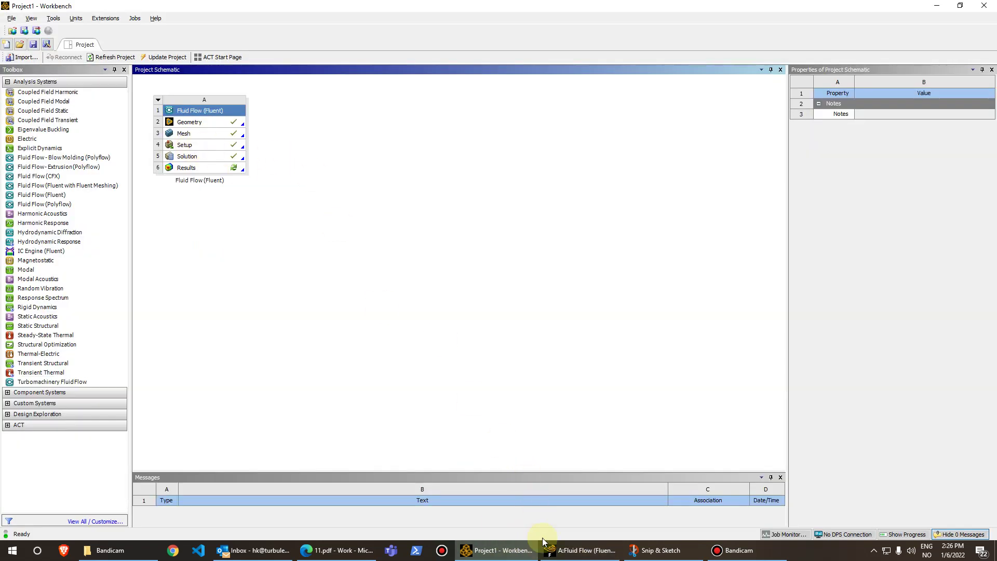
left_click(572, 551)
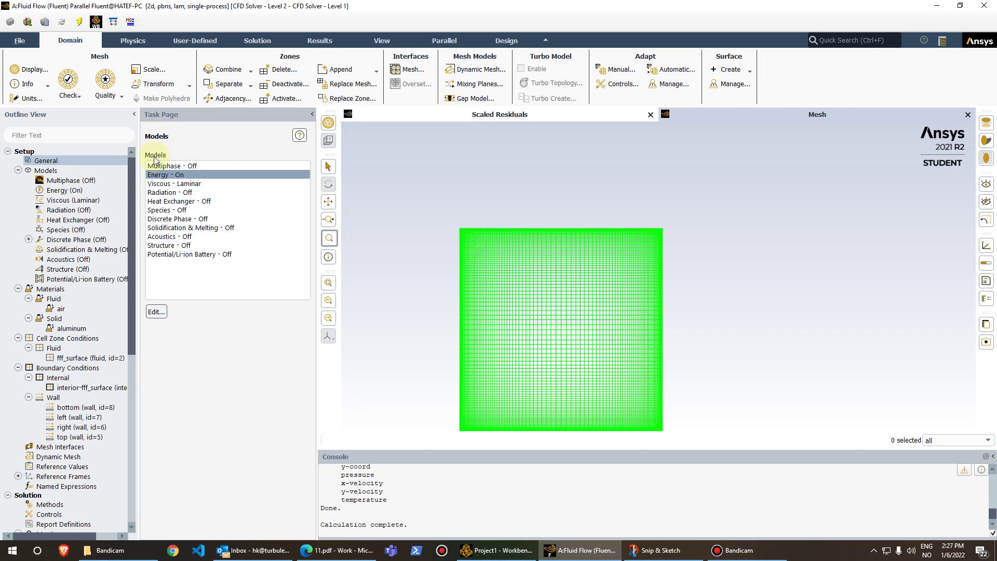
Review the general solver settings, including the gravity option and its Y acceleration.
left_click(52, 164)
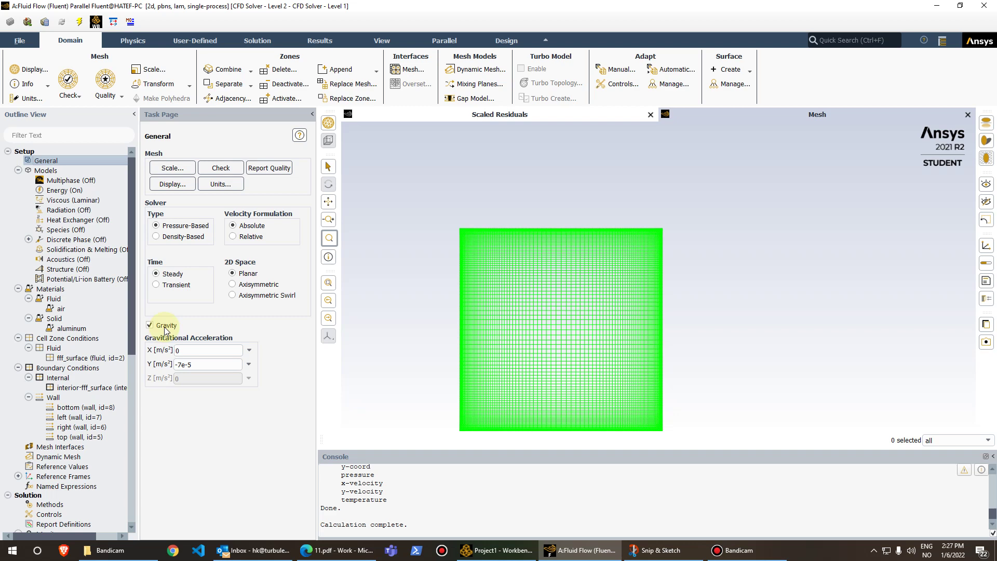
left_click(179, 365)
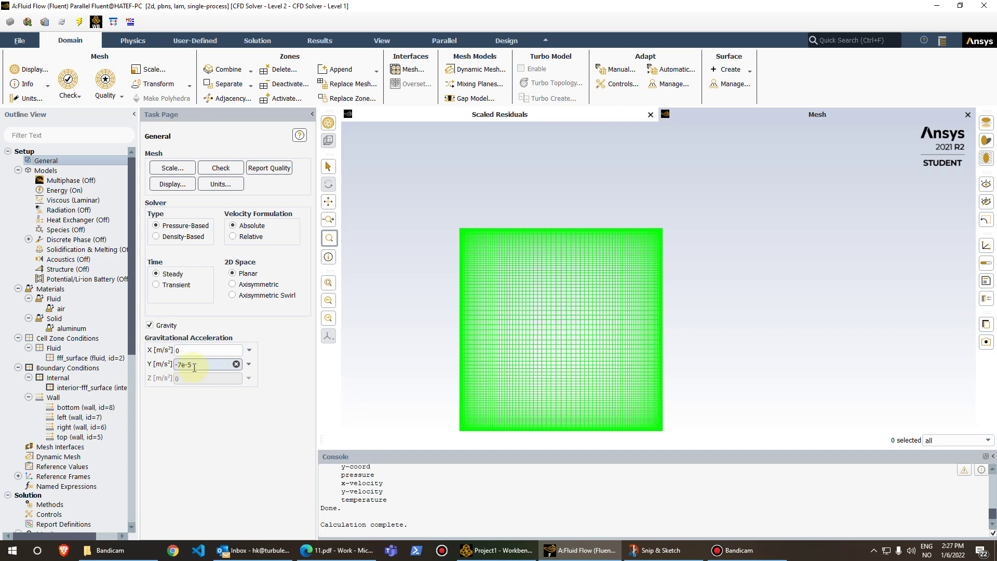
Review the physics models, accepting the enabled Energy Equation and checking the viscous model selection.
left_click(50, 172)
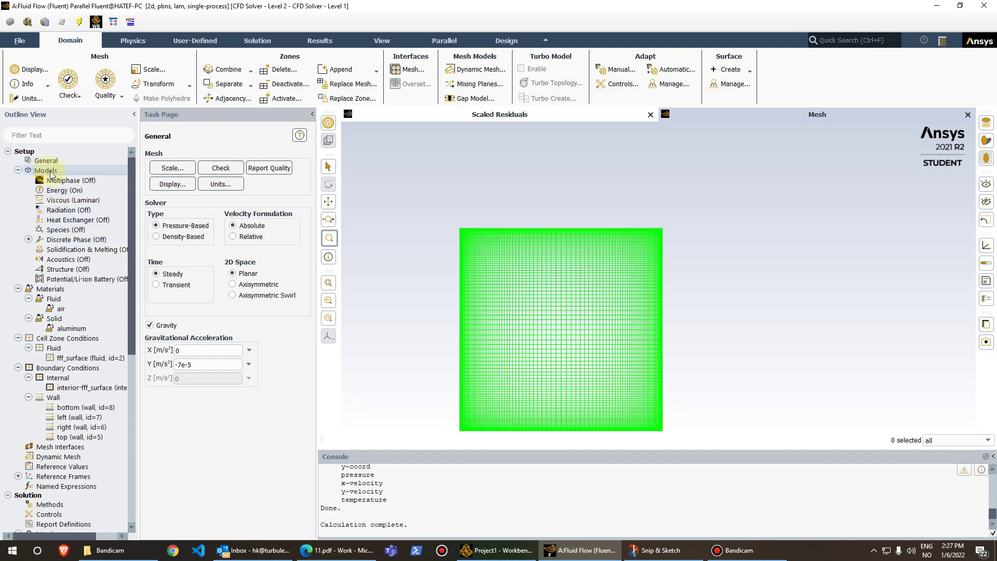
double_click(50, 172)
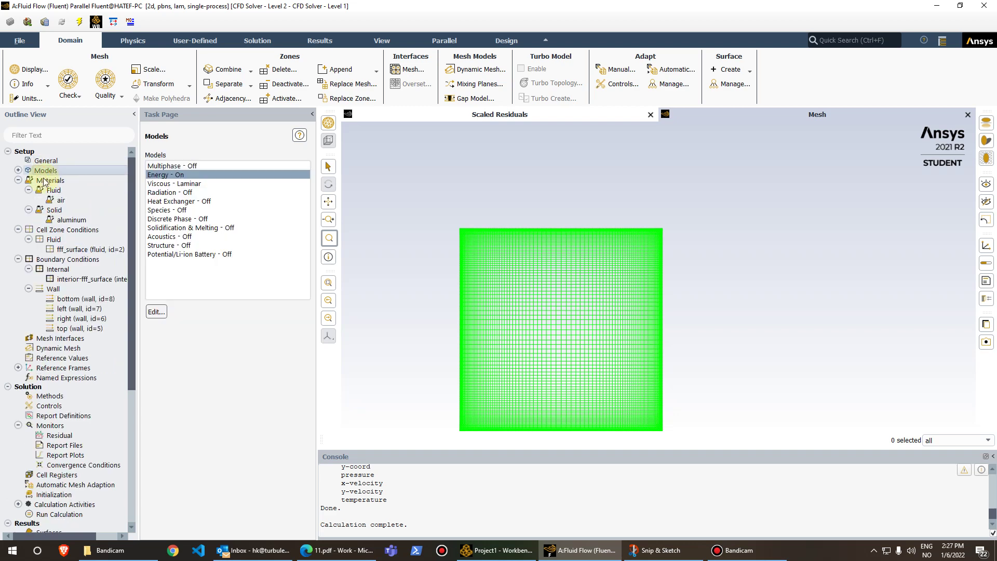
left_click(171, 178)
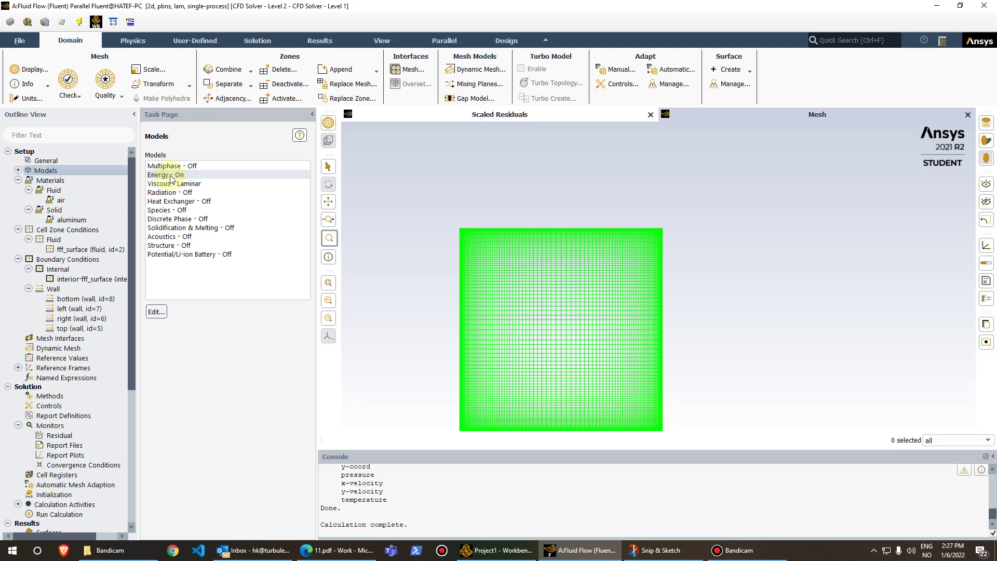
double_click(171, 179)
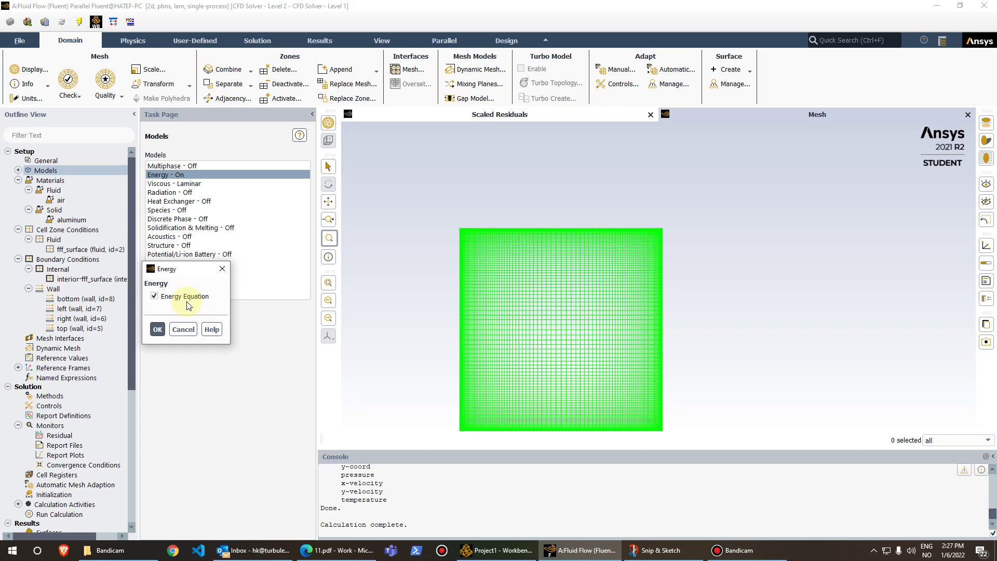
left_click(157, 330)
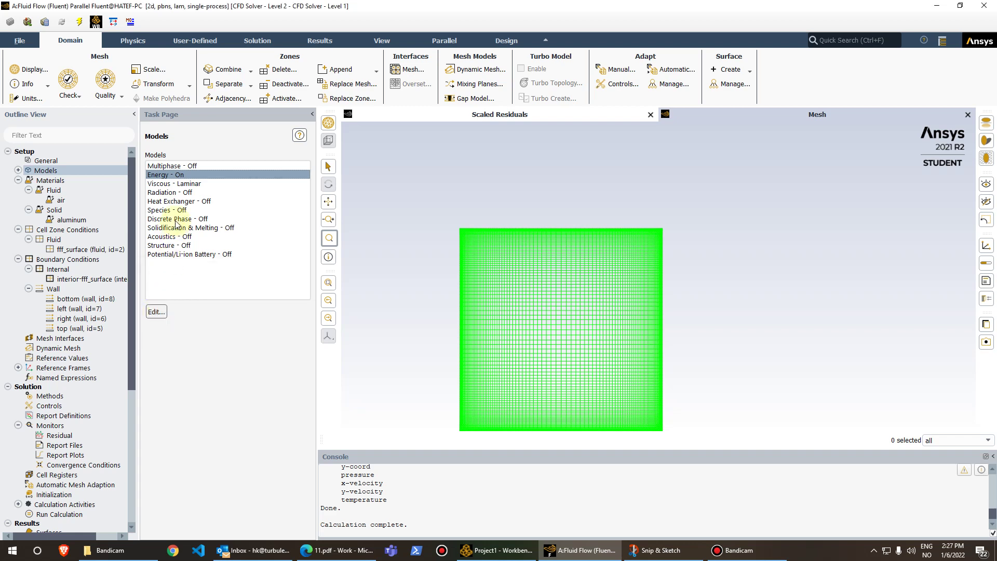
double_click(162, 184)
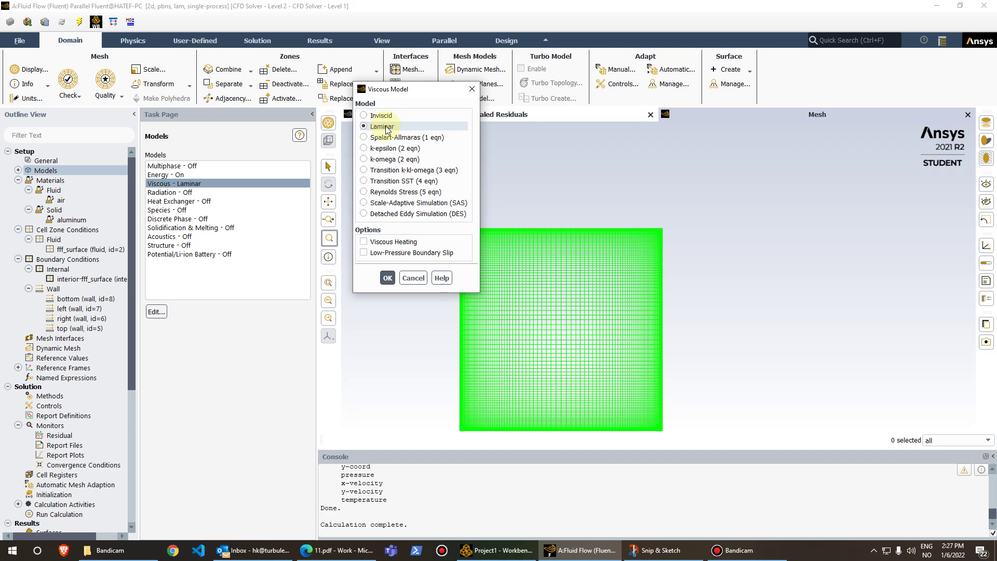
left_click(476, 93)
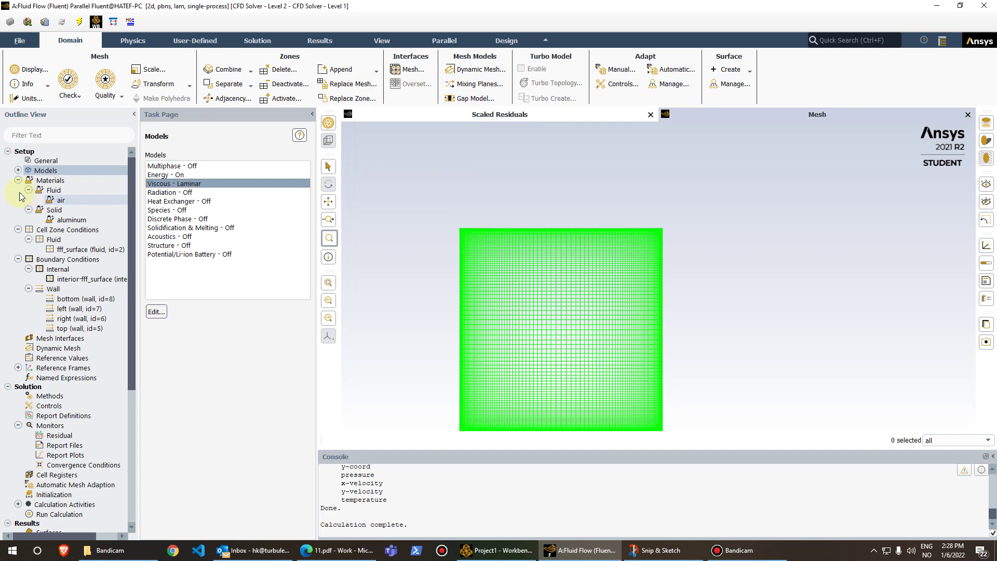
Select boussinesq density for the air material, review its thermal and viscous properties, and apply the material definition.
left_click(49, 182)
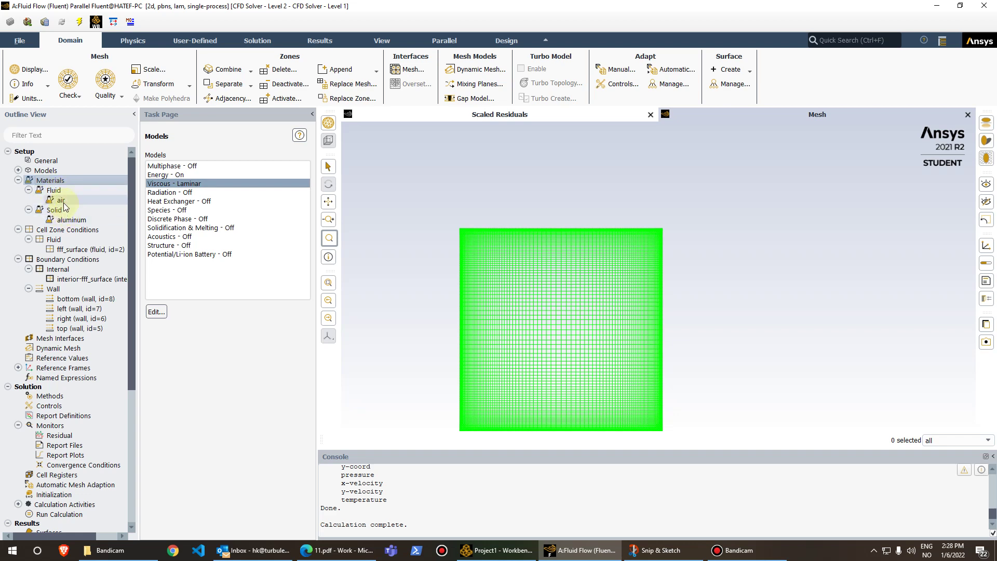
double_click(64, 201)
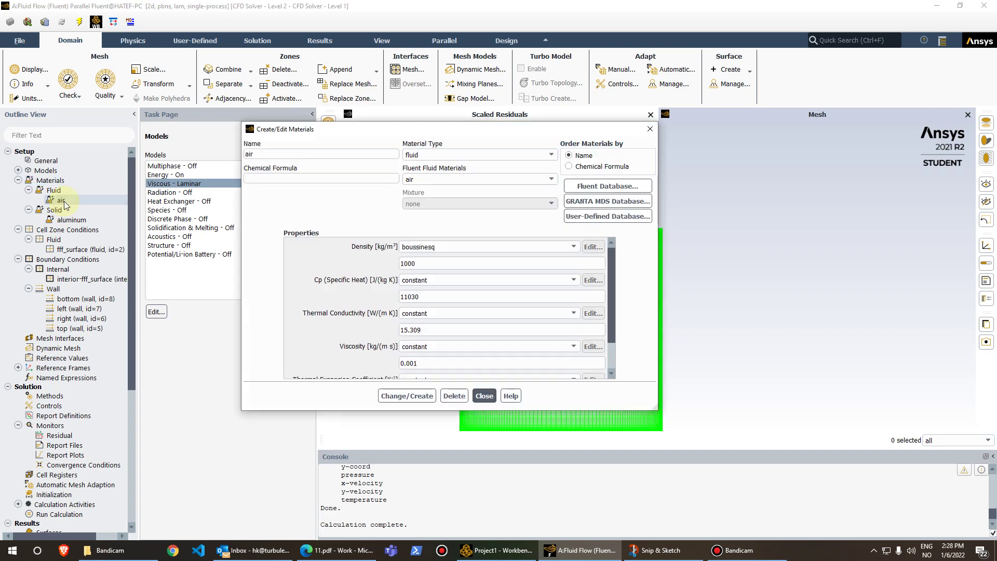
left_click(255, 156)
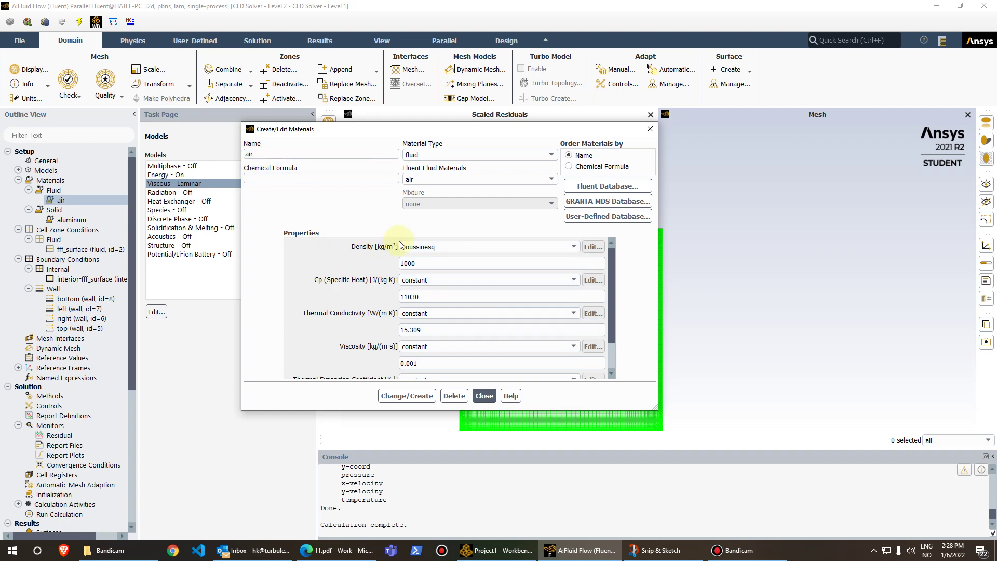
left_click(450, 248)
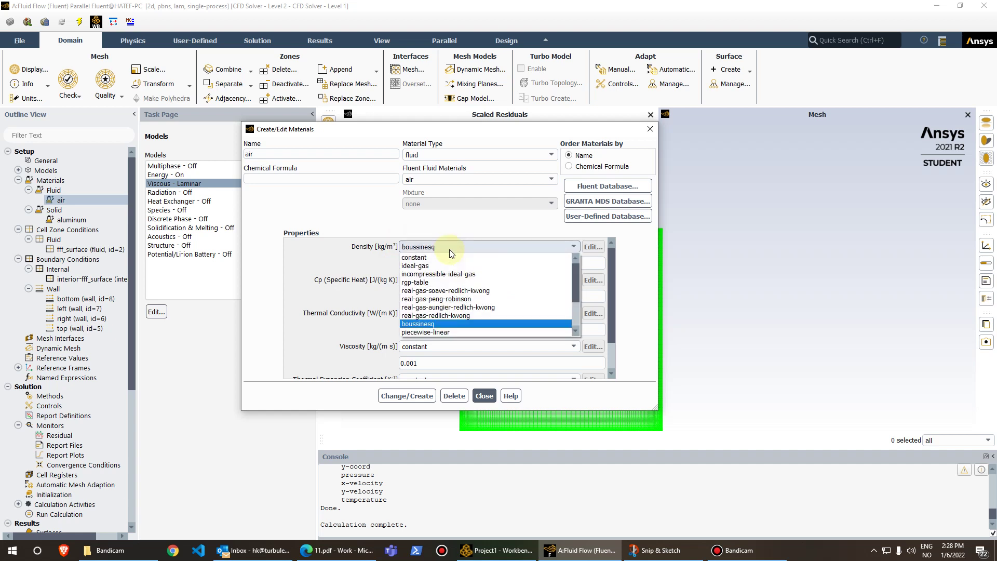
left_click(420, 324)
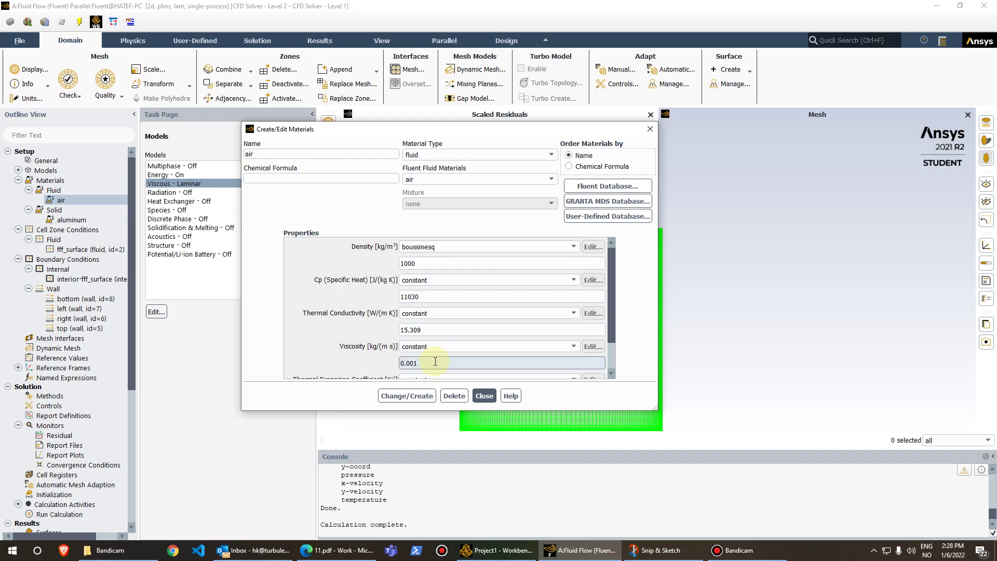
scroll(444, 357, "down", 1)
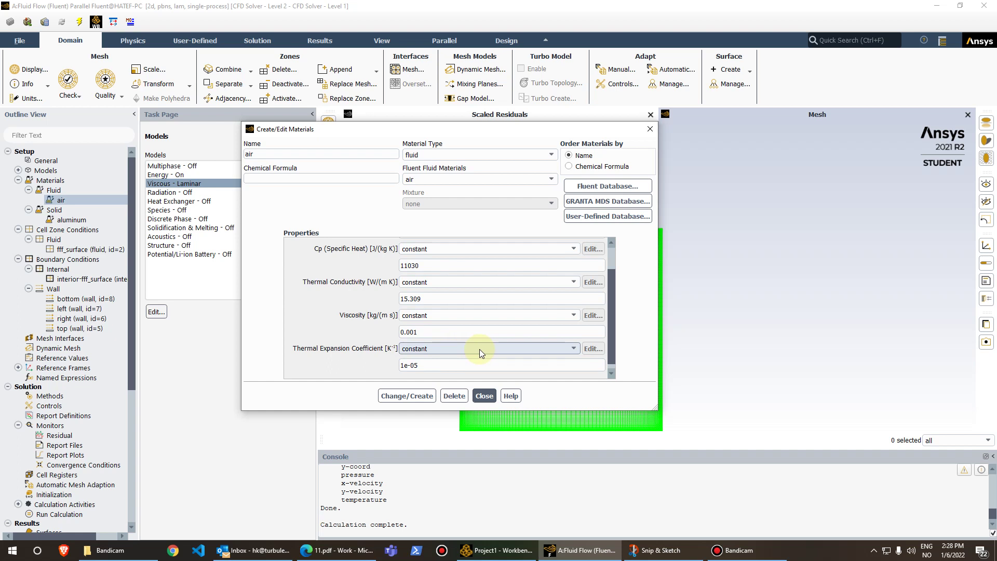
scroll(494, 350, "down", 1)
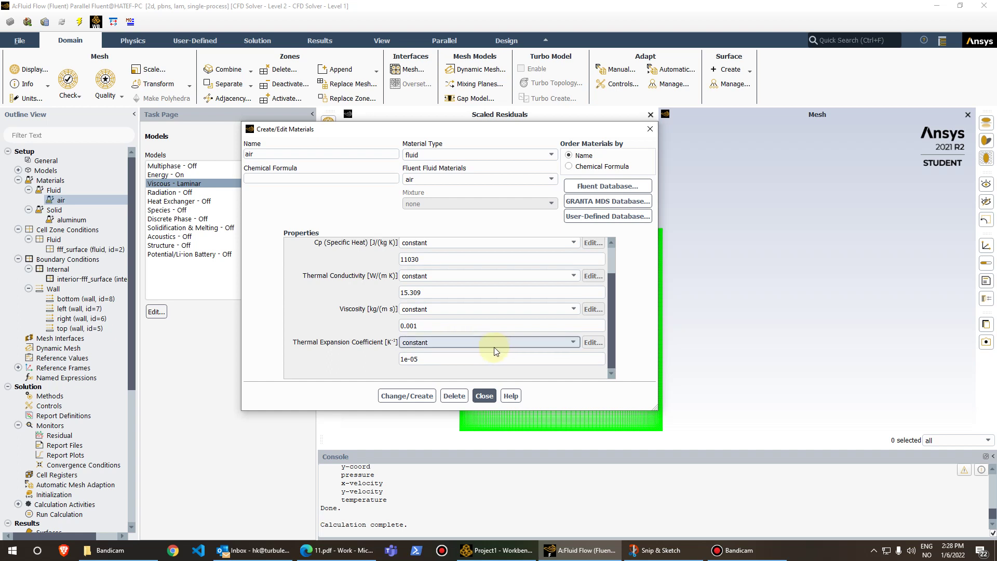
left_click(421, 397)
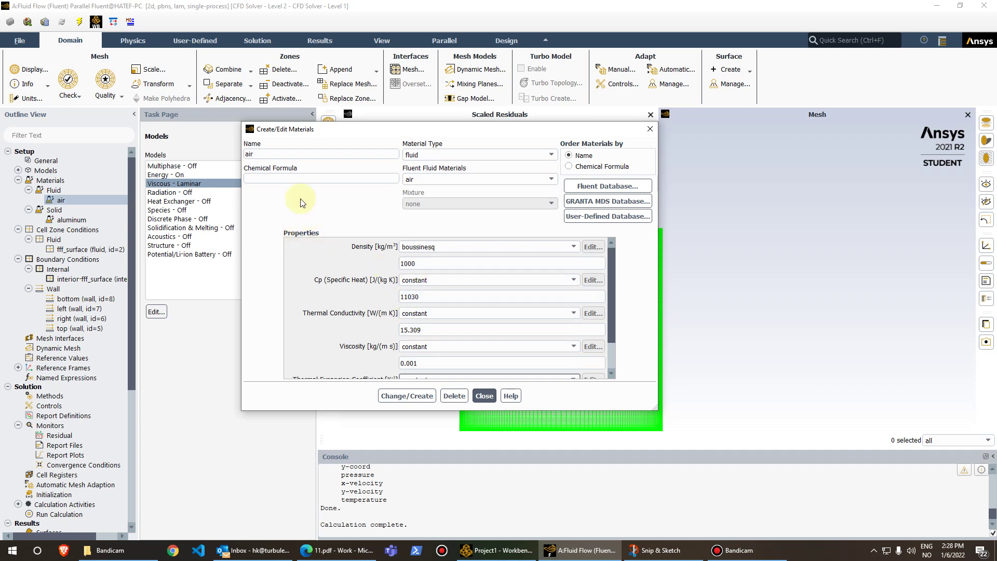
left_click(422, 400)
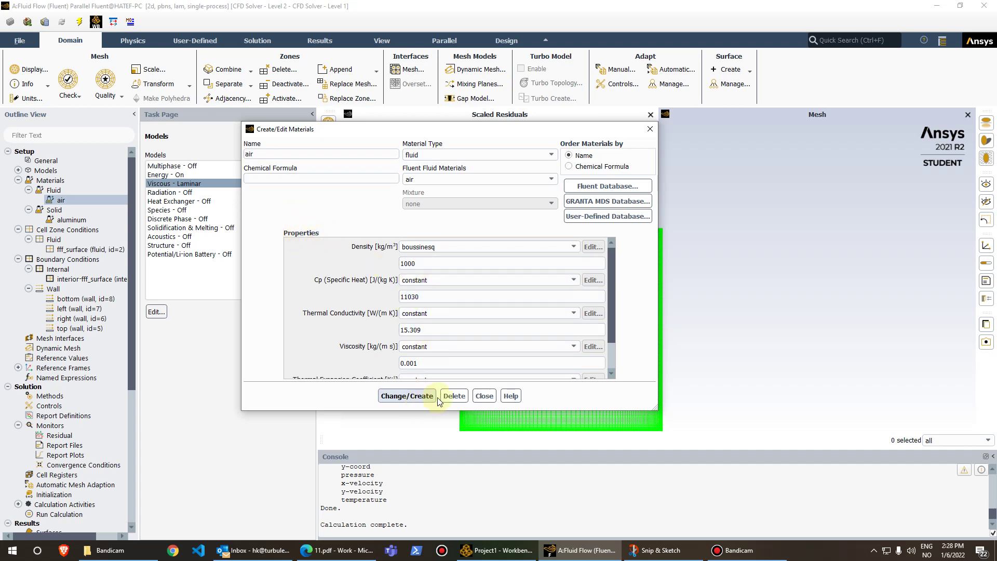
left_click(484, 397)
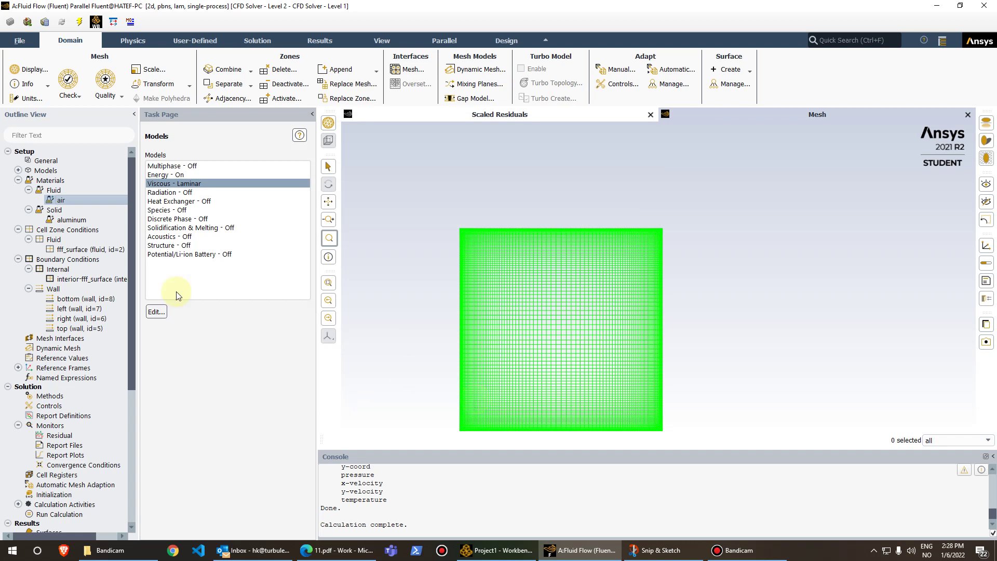
Review the material properties of the solid aluminum.
double_click(83, 218)
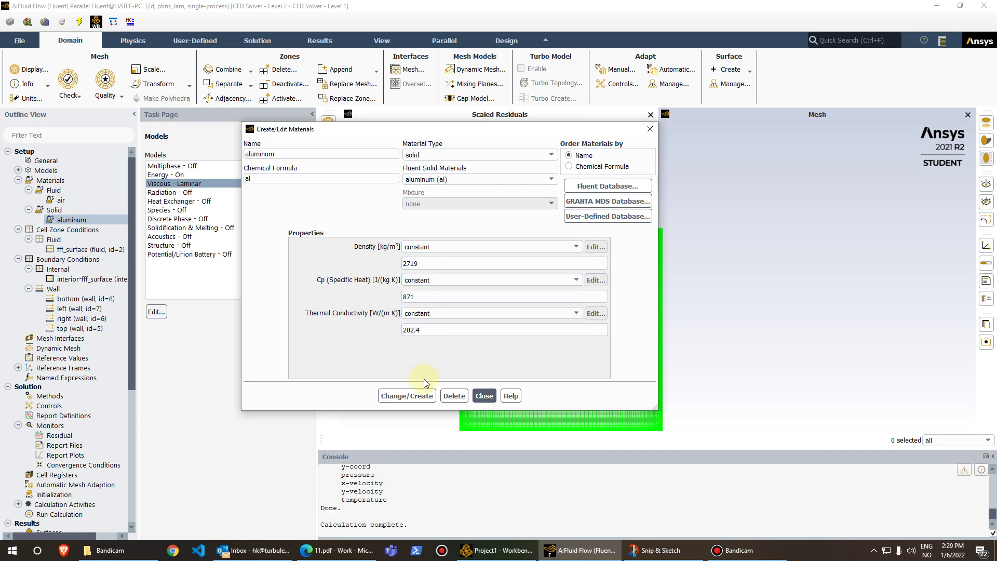
left_click(485, 399)
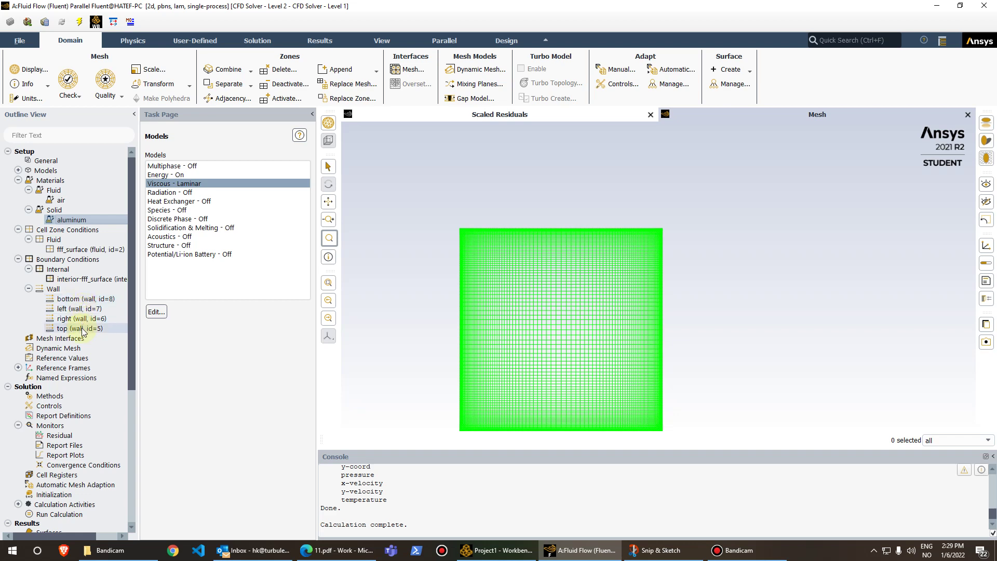
Check the bottom wall's momentum settings and apply its Heat Flux thermal condition with 0 W/m² for an adiabatic wall.
double_click(73, 299)
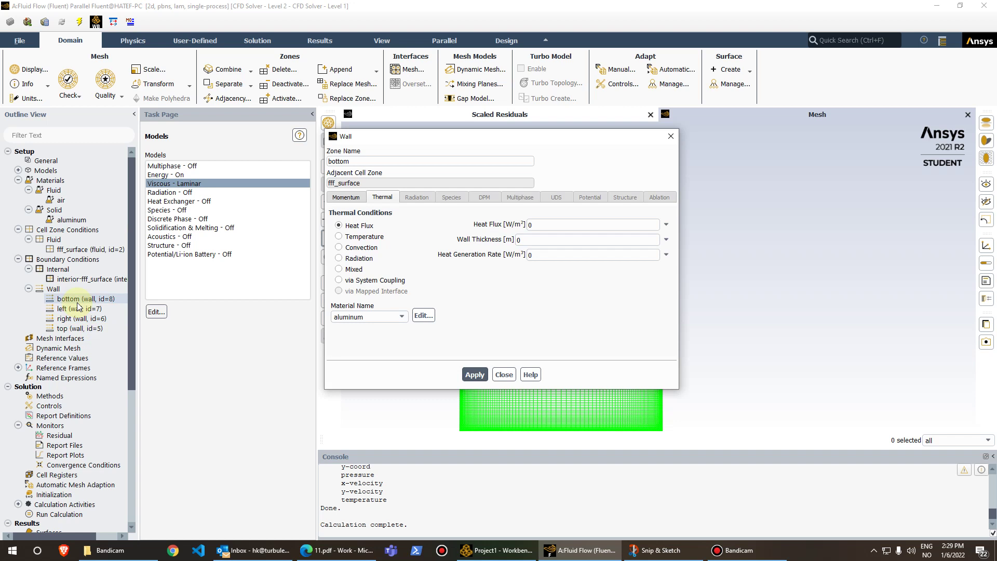
left_click(341, 197)
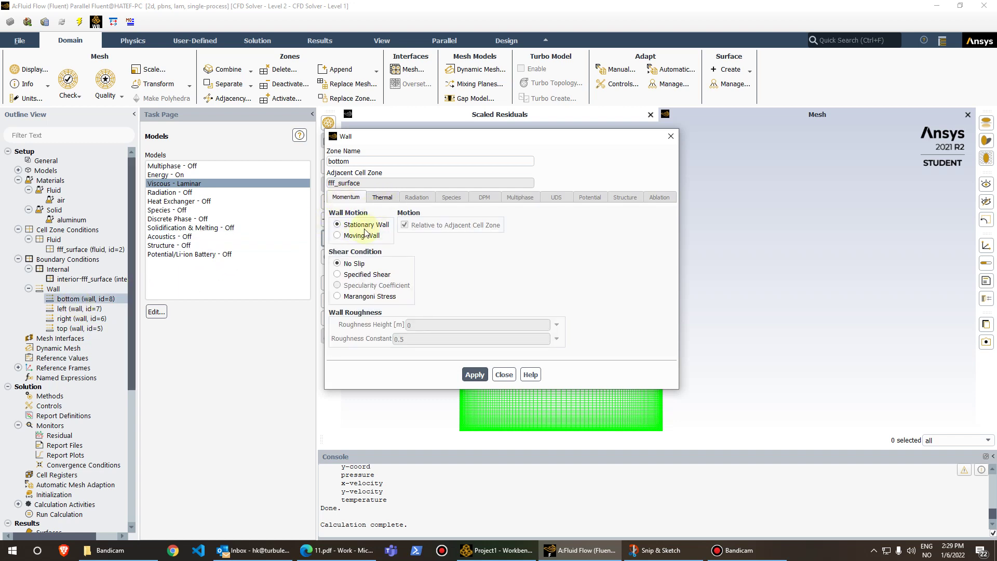
left_click(380, 197)
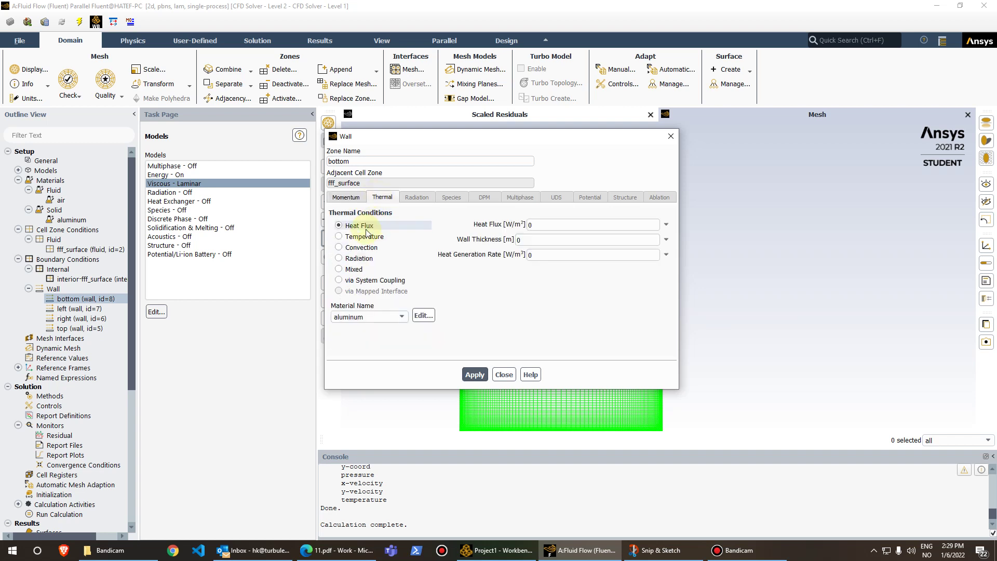
left_click(582, 225)
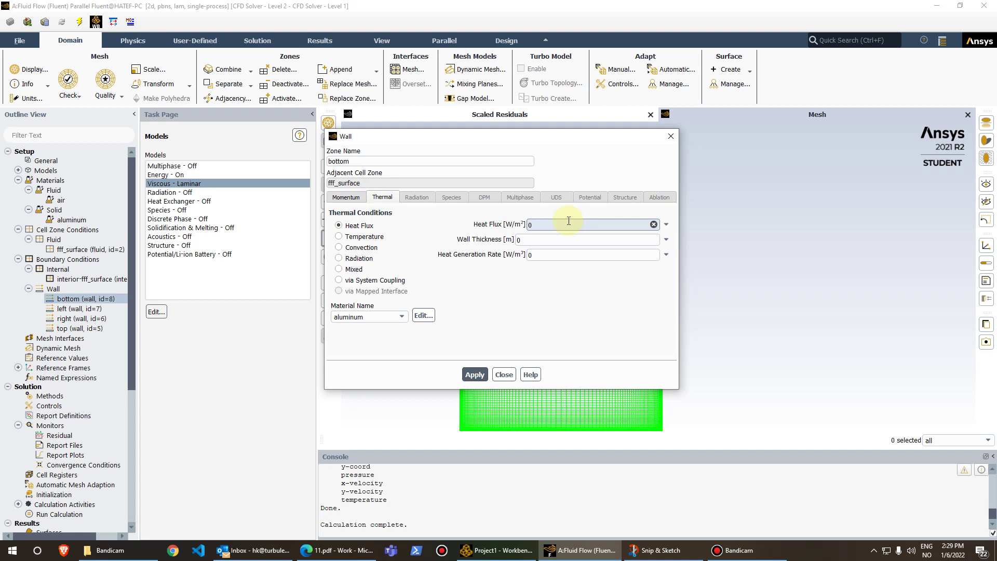
left_click(475, 374)
left_click(504, 375)
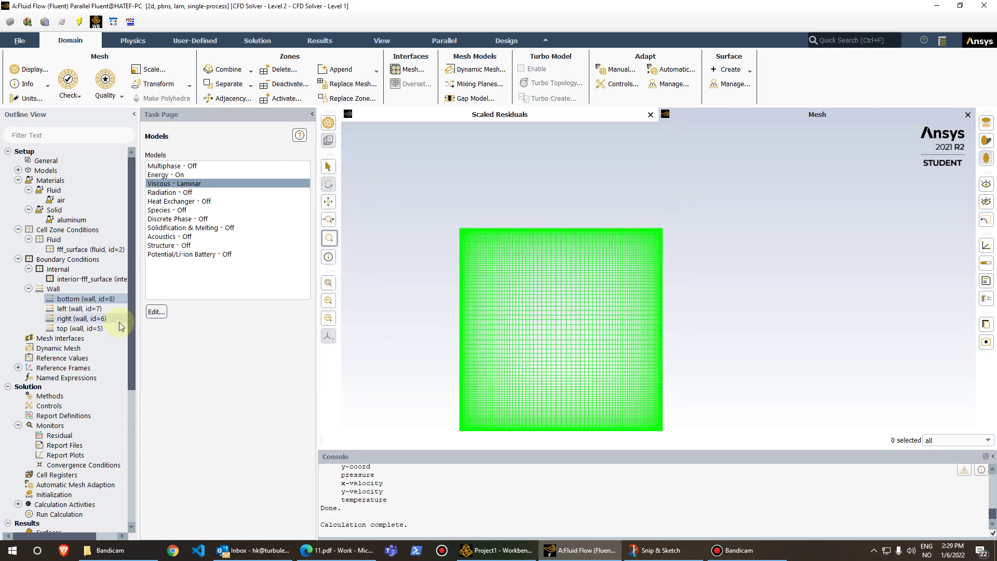
Review the top wall's momentum and heat flux conditions.
left_click(81, 329)
double_click(80, 329)
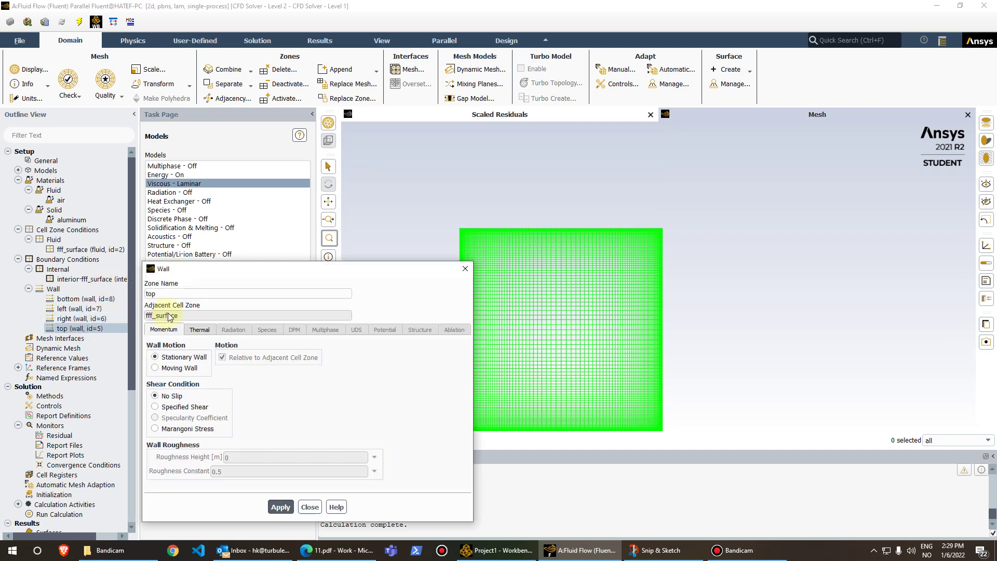
left_click(199, 330)
left_click_drag(252, 275, 361, 208)
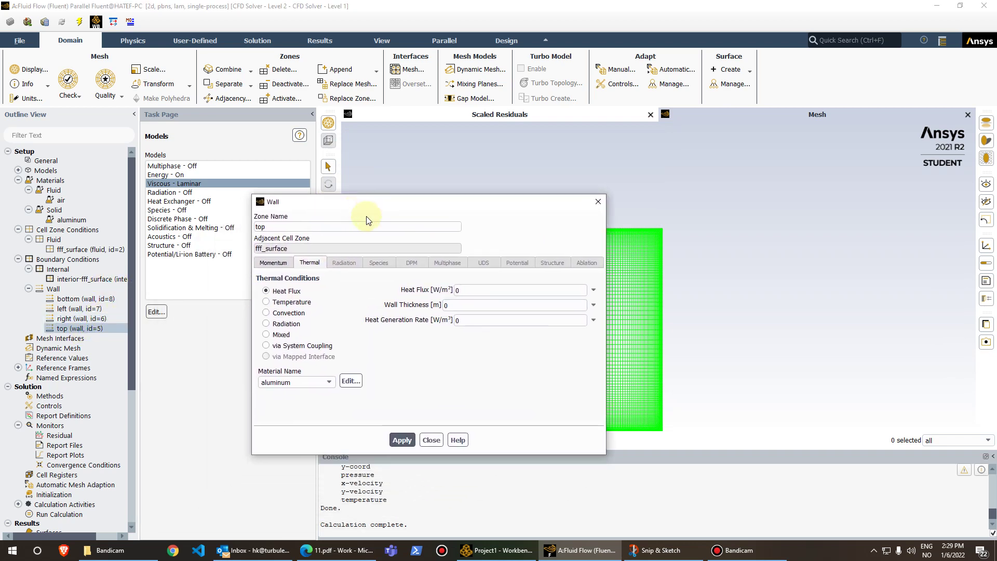
left_click(764, 554)
left_click(764, 555)
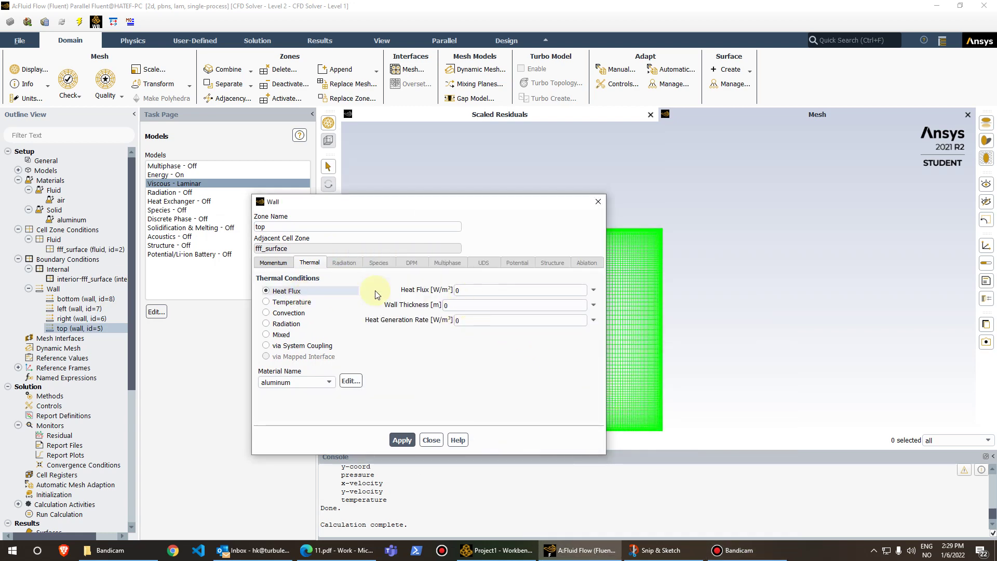
left_click(490, 288)
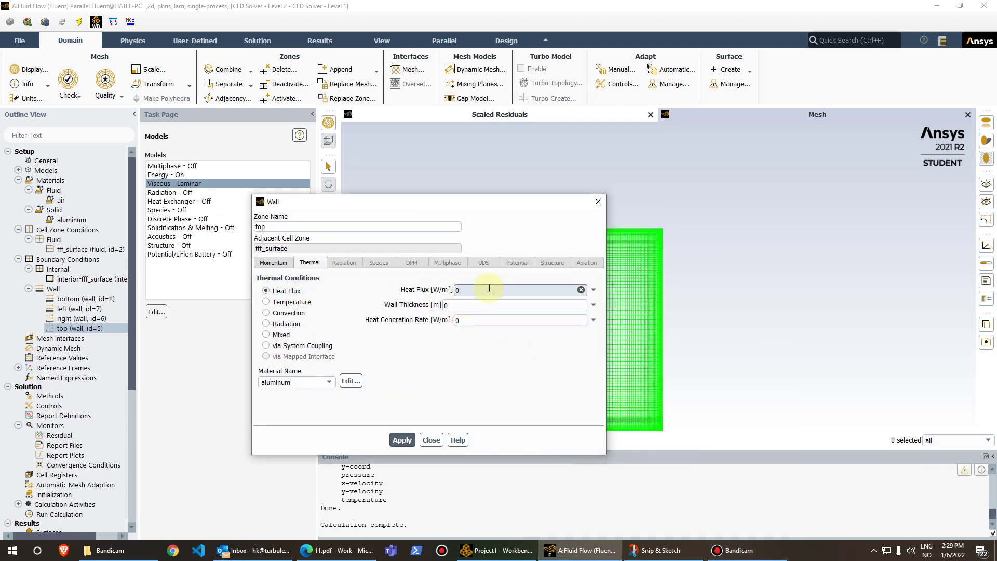
left_click(434, 439)
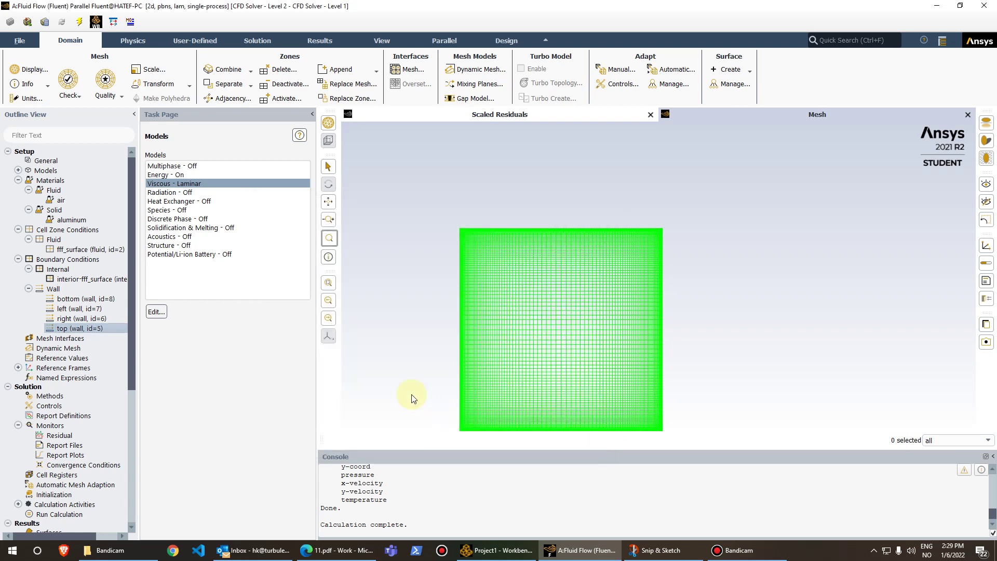
Review the thermal temperature conditions of the left and right walls.
double_click(69, 309)
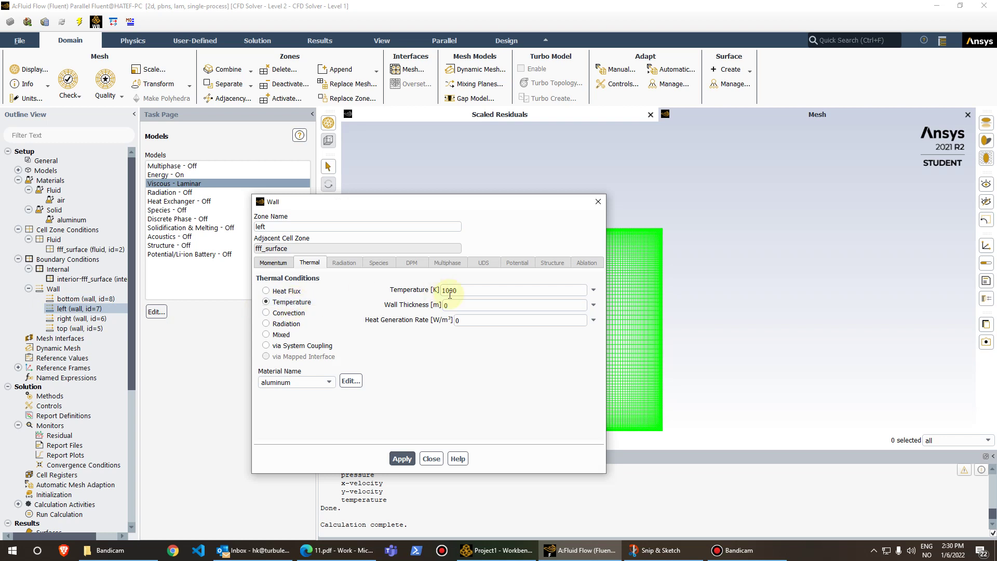
left_click(480, 294)
left_click(431, 461)
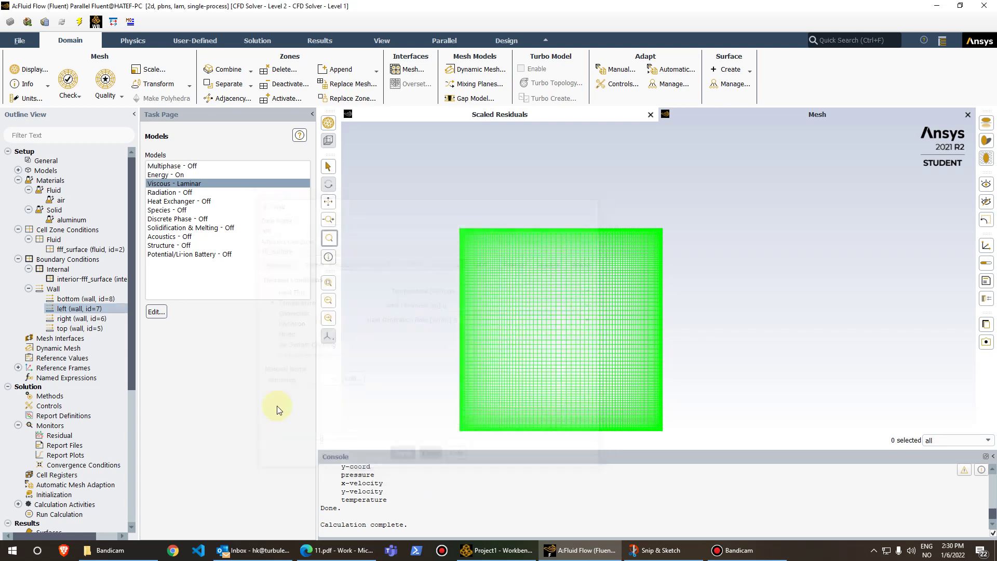
double_click(75, 319)
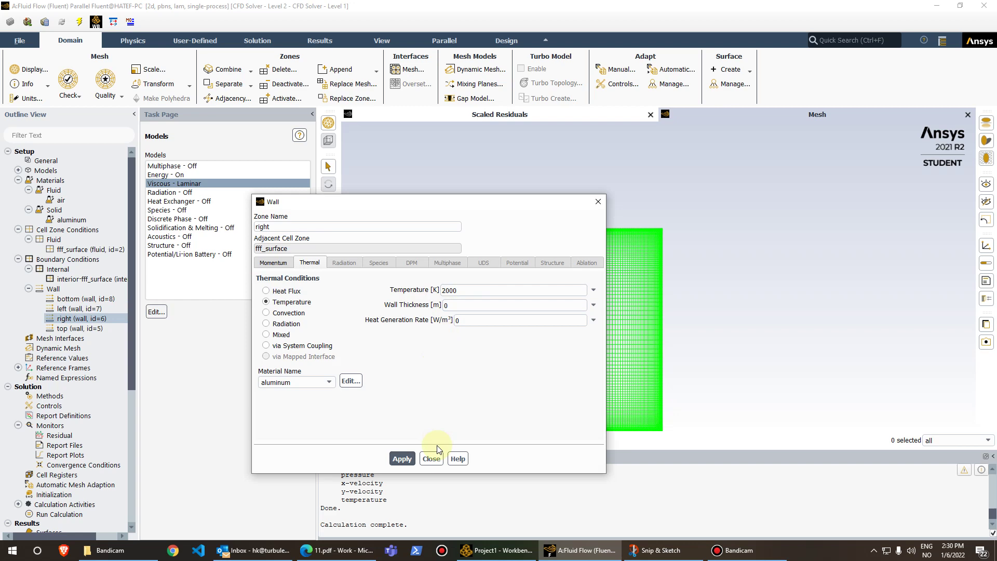
left_click(432, 459)
Review the solution methods and under-relaxation factors, and accept the residual monitor settings.
left_click(50, 397)
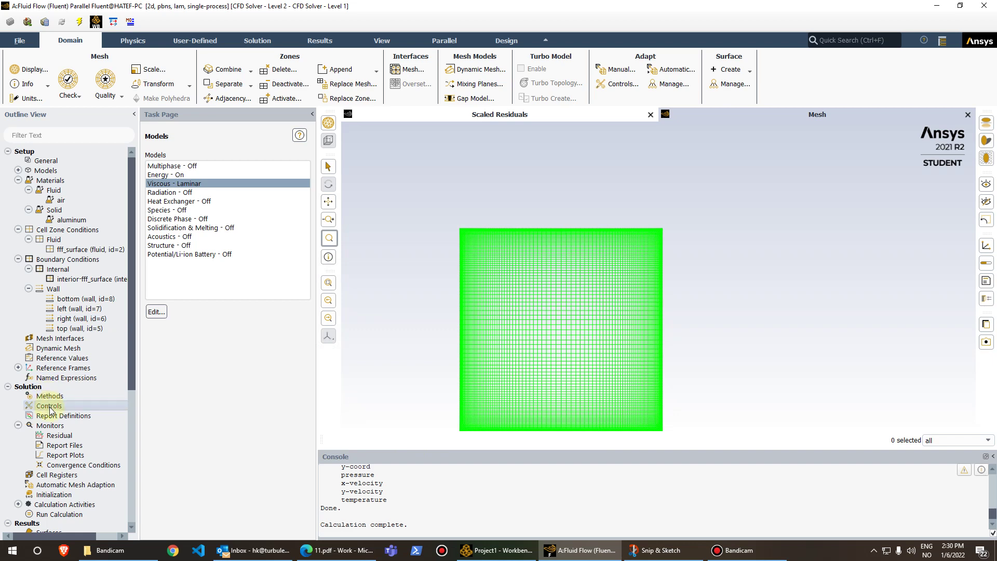
left_click(49, 407)
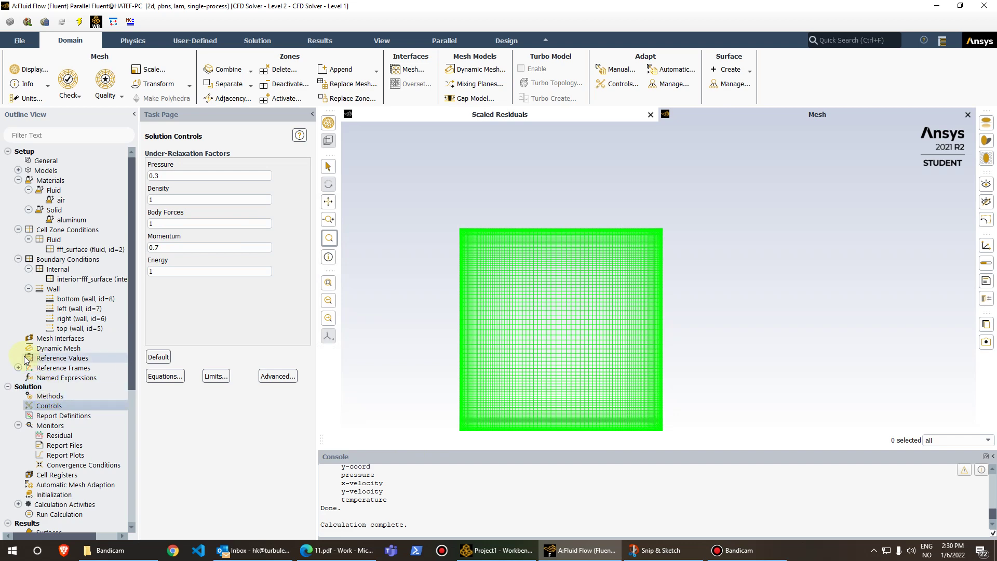
left_click(54, 360)
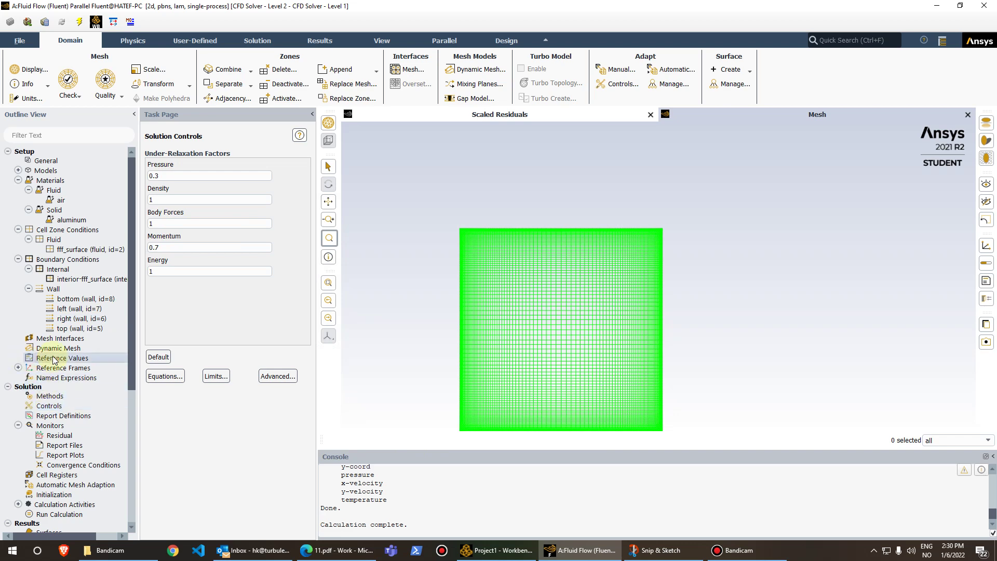
left_click(54, 398)
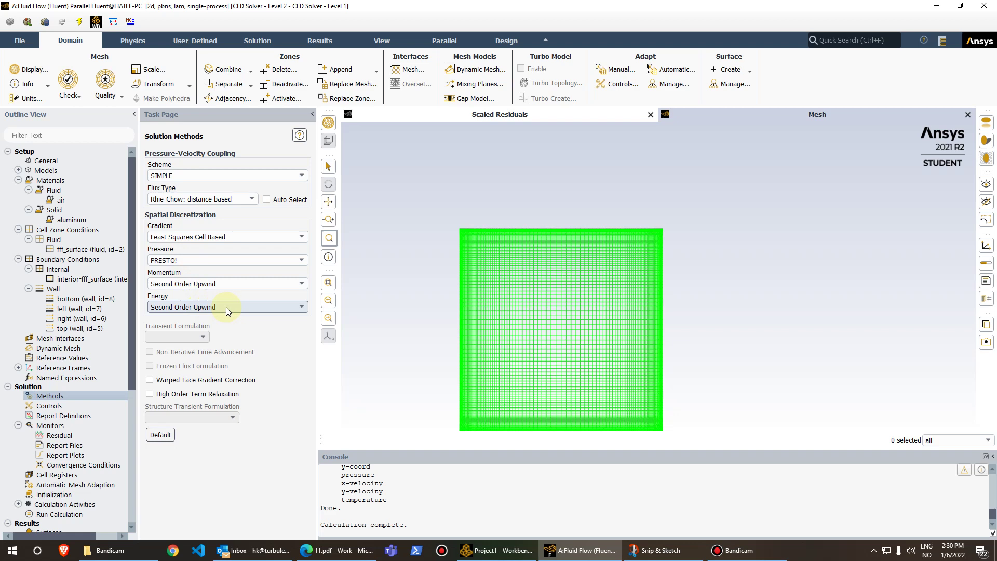
left_click(61, 407)
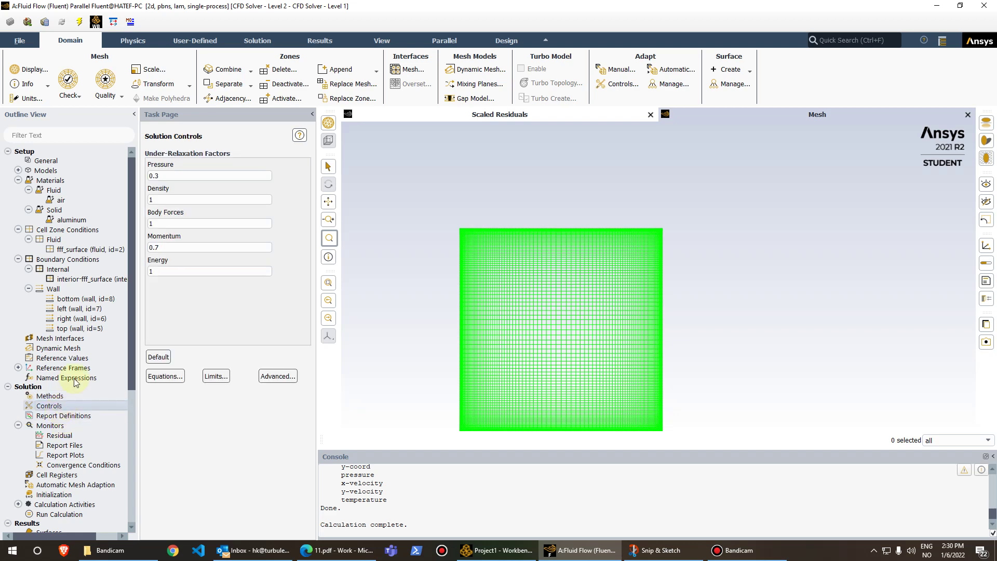
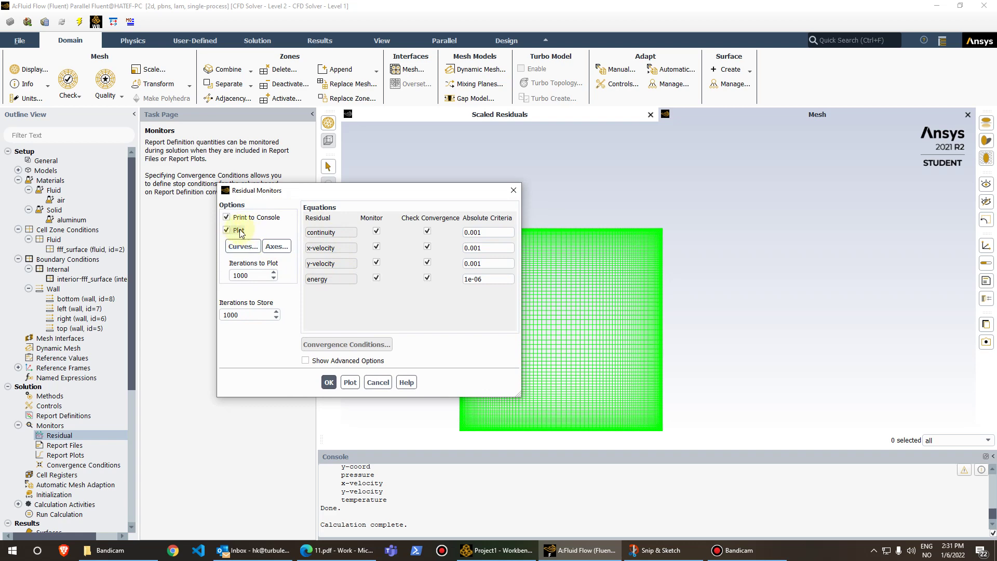
left_click(329, 383)
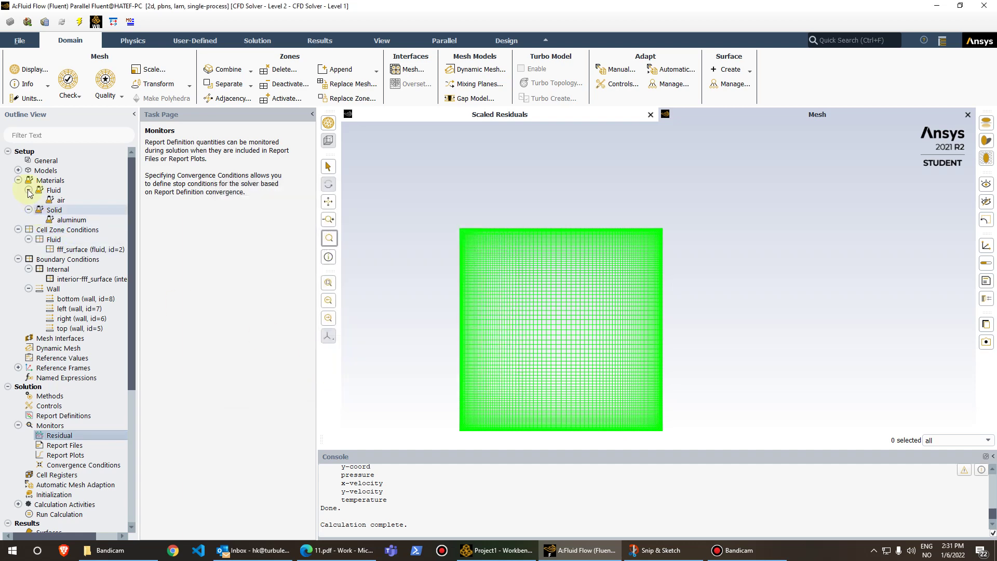
Expand the list of physical models and check the available radiation model options without changing them.
left_click(18, 171)
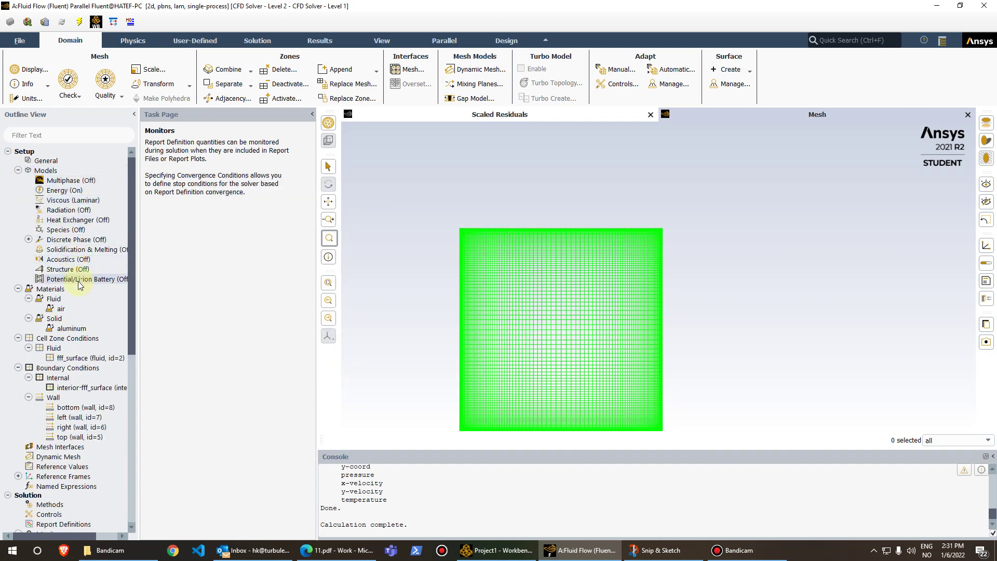
double_click(74, 215)
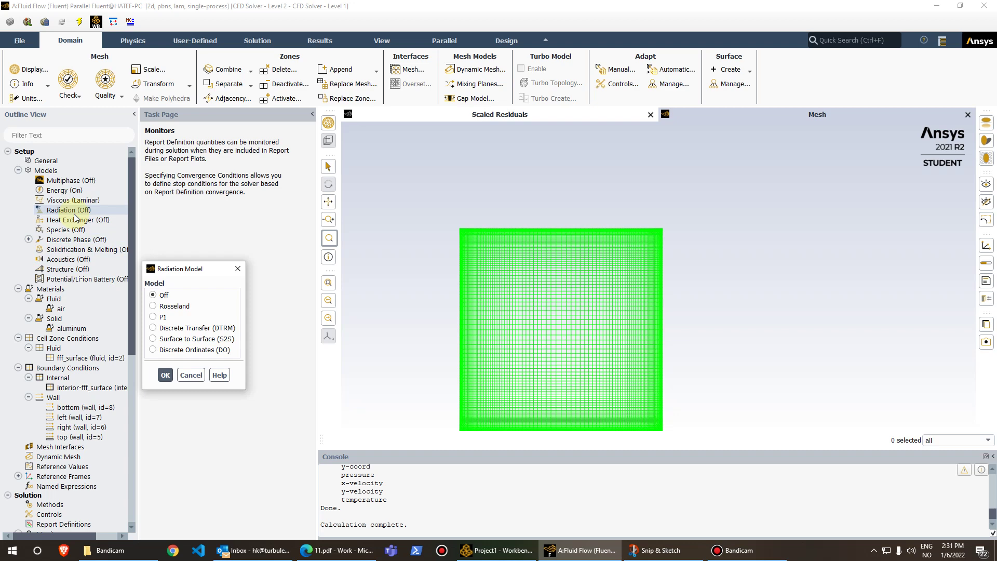
left_click(238, 269)
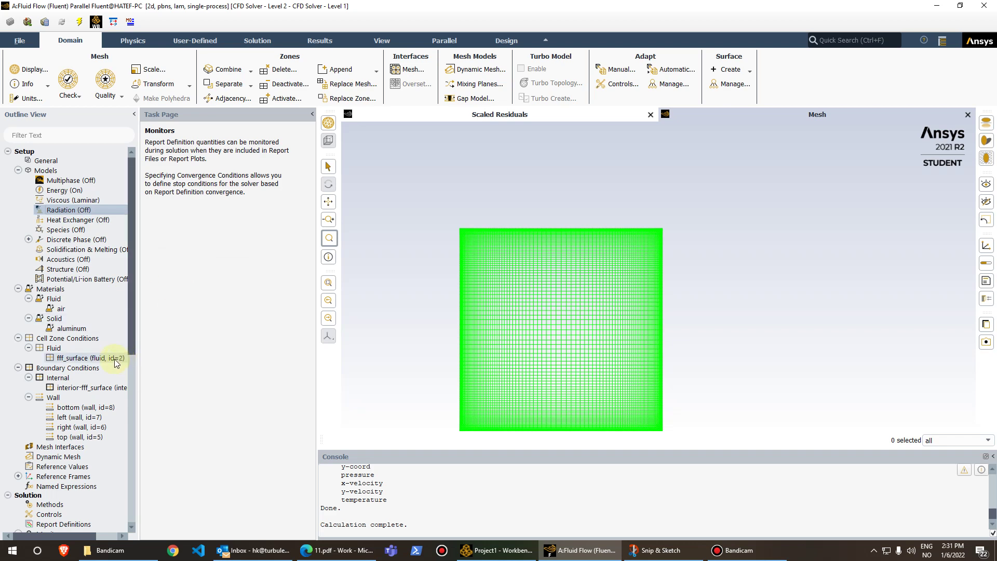
Initialize the solution with Standard Initialization at zero gauge pressure and velocities and 1500 K, discarding the unsaved data.
scroll(119, 362, "down", 2)
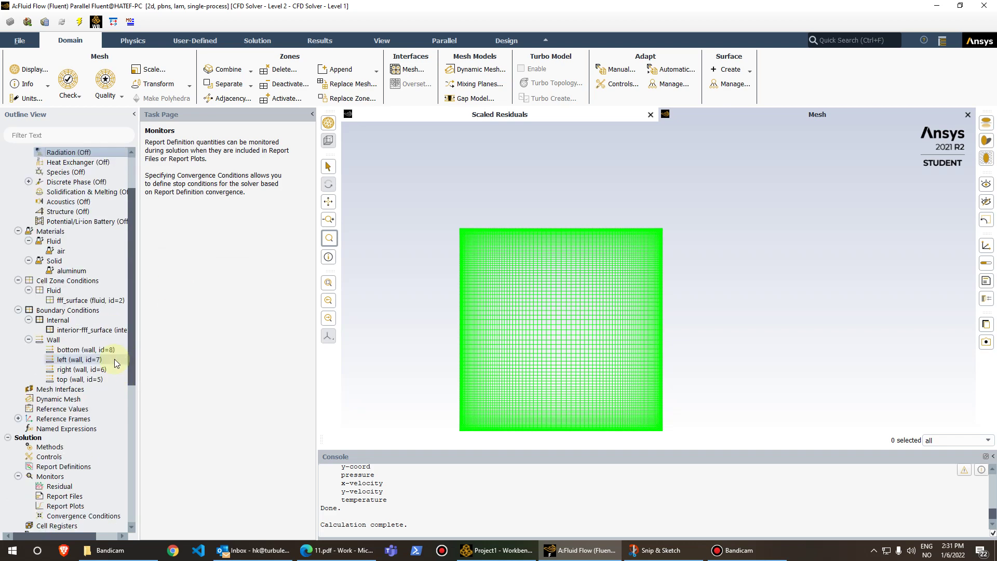
left_click(59, 486)
scroll(81, 441, "down", 1)
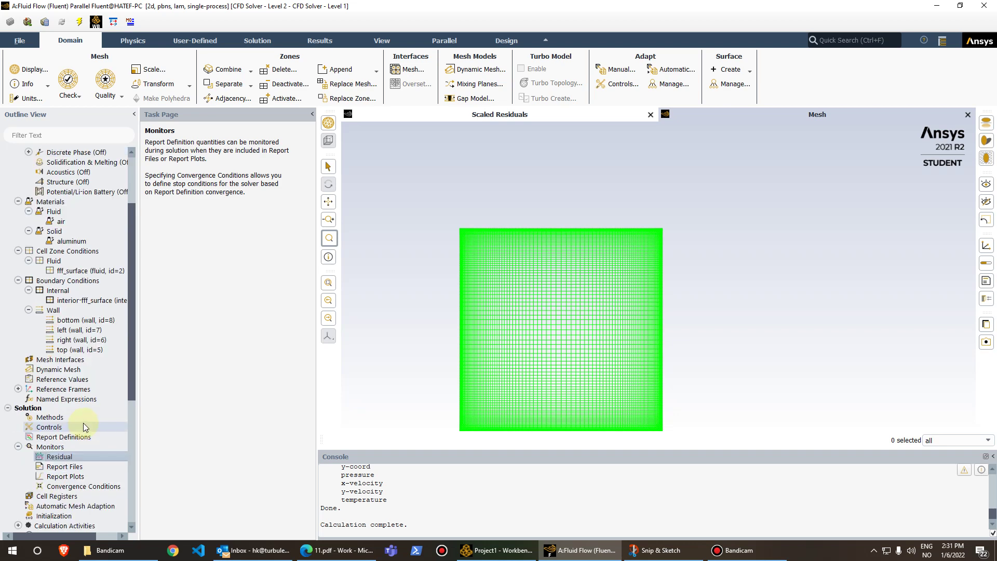
scroll(86, 427, "down", 1)
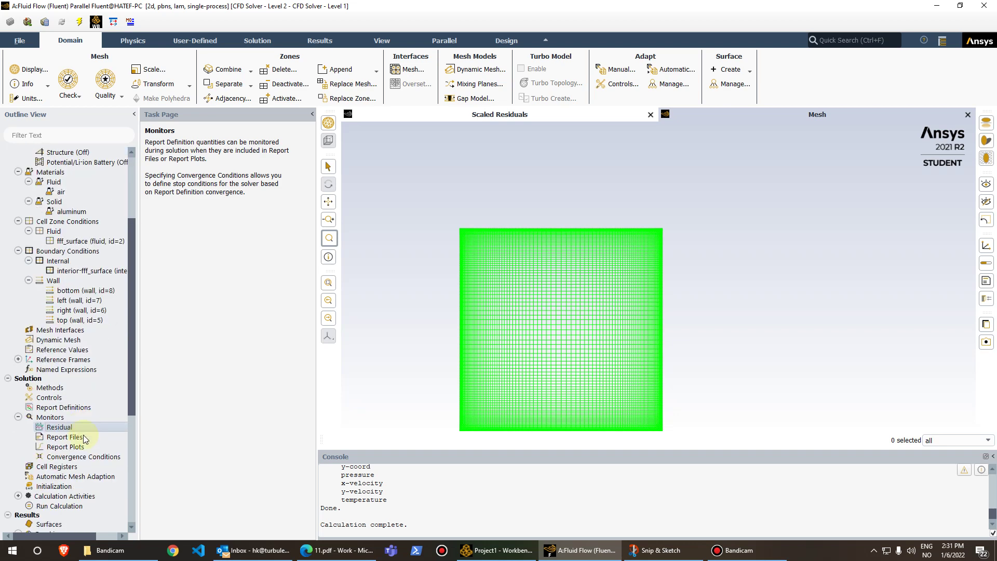
left_click(44, 489)
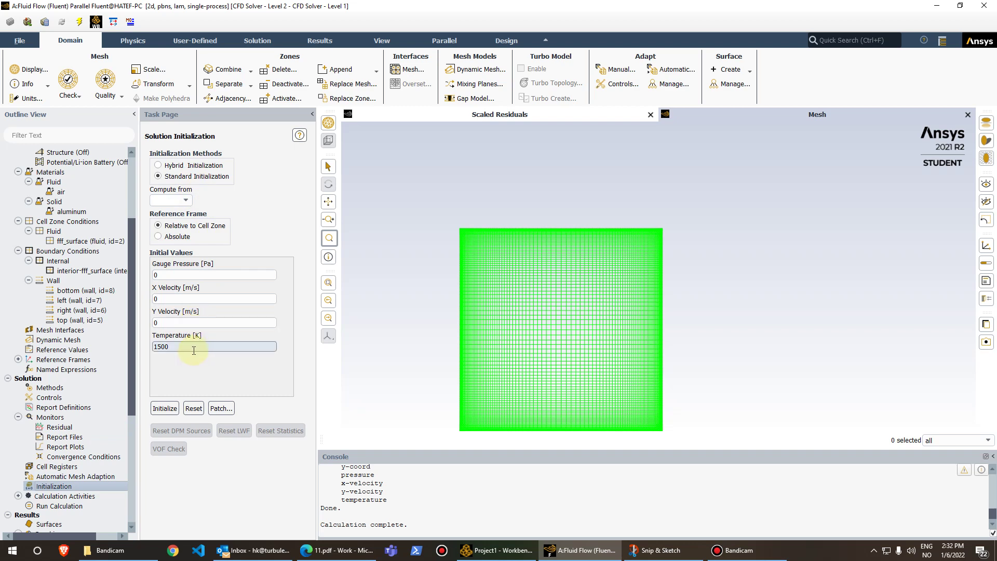
left_click(168, 409)
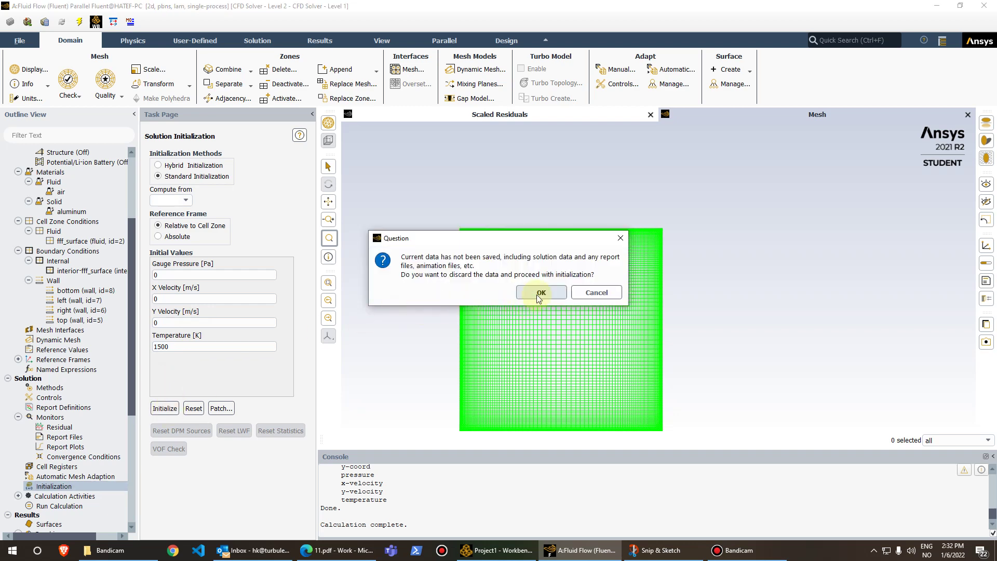
left_click(529, 297)
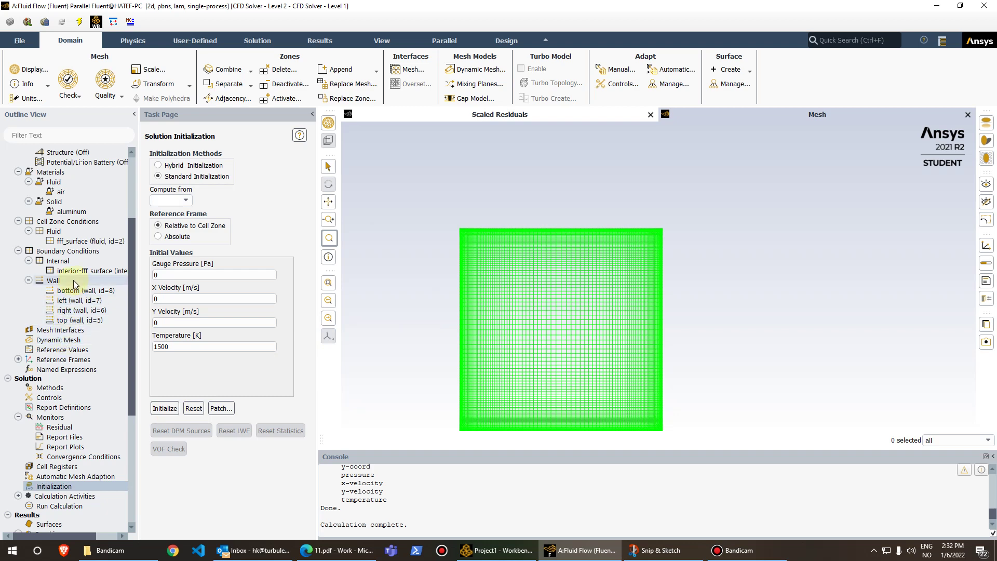
Set the number of iterations to 200 and run the calculation to completion while viewing the scaled residuals plot.
scroll(77, 369, "down", 1)
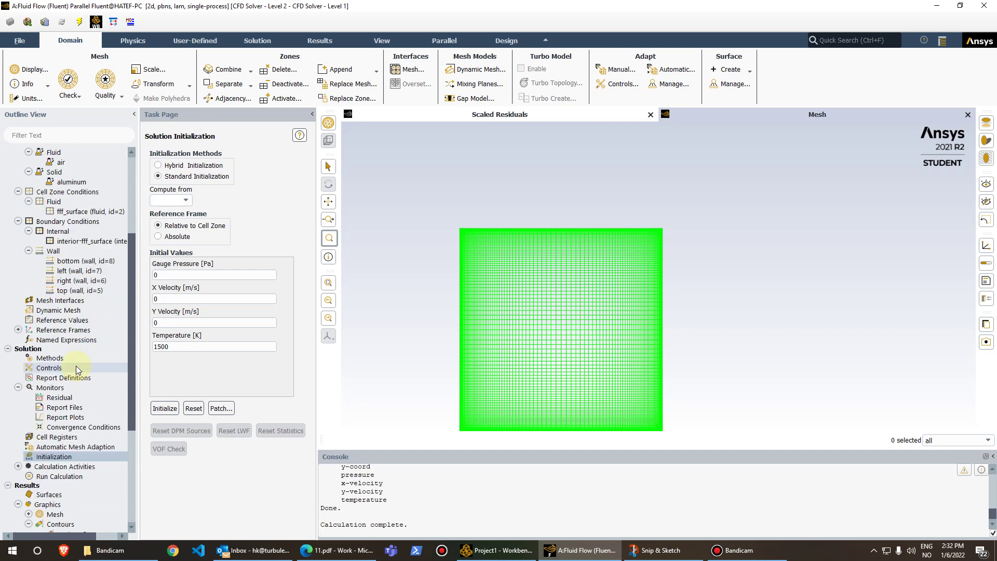
left_click(66, 477)
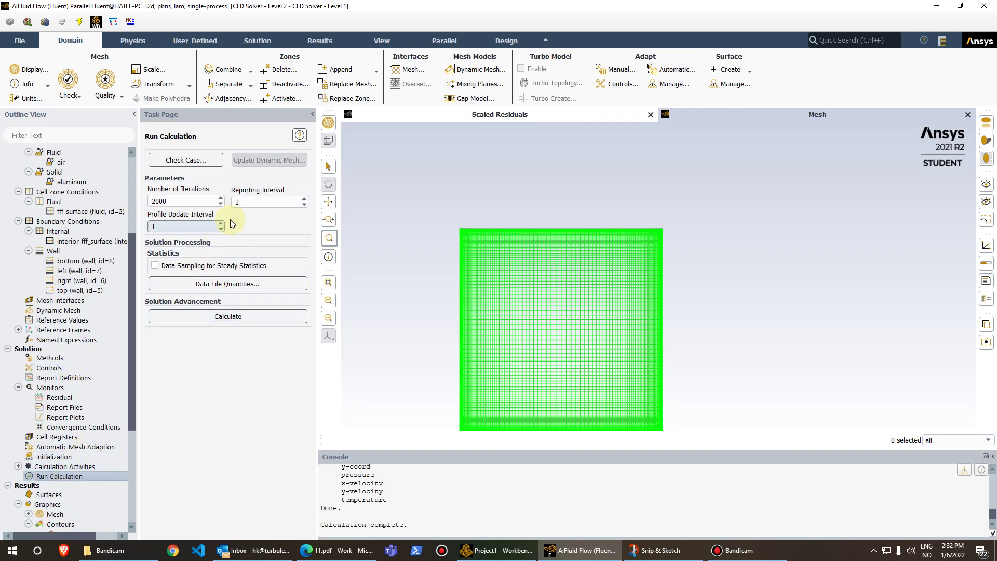
double_click(182, 201)
type("200")
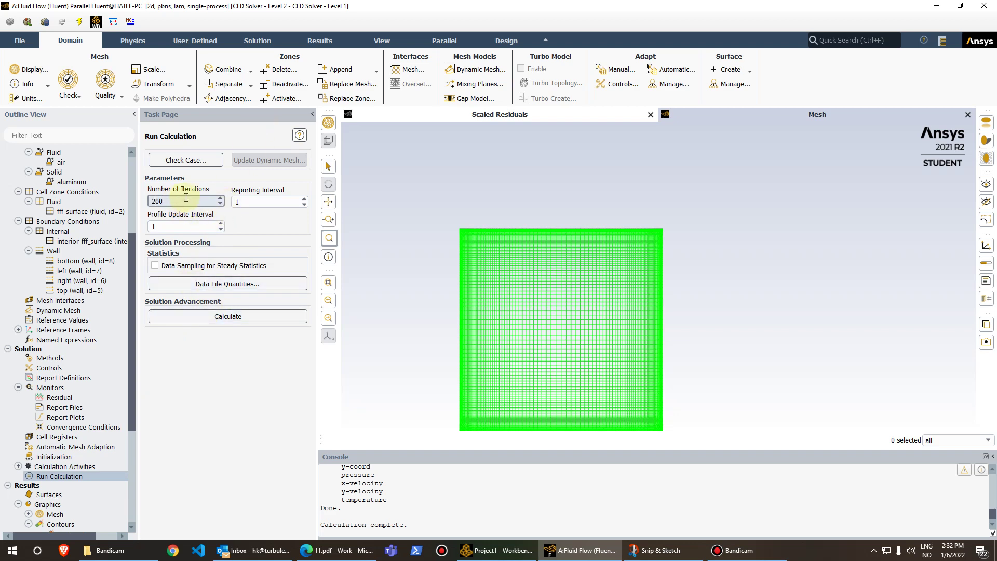
left_click(232, 319)
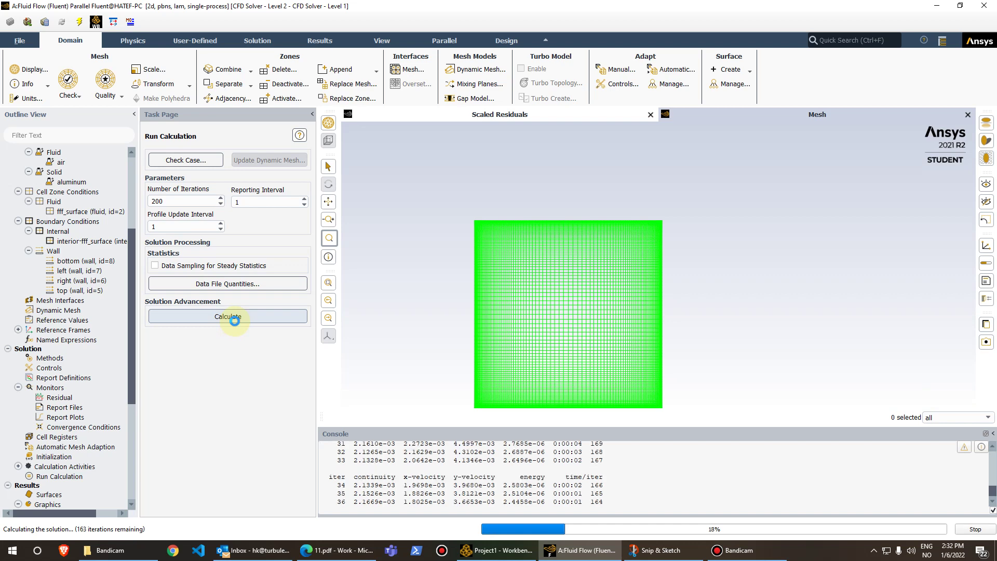
left_click(555, 117)
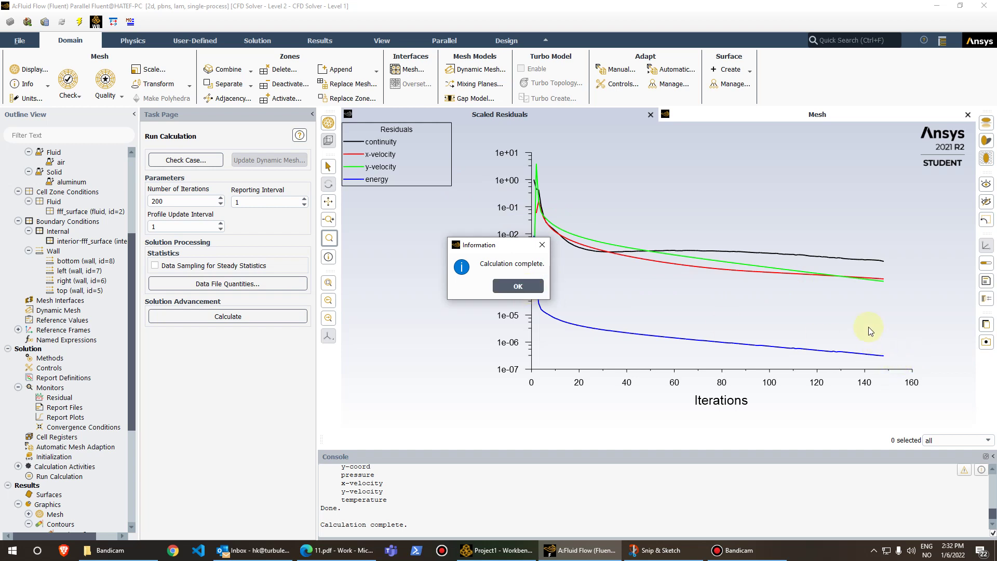
left_click(522, 290)
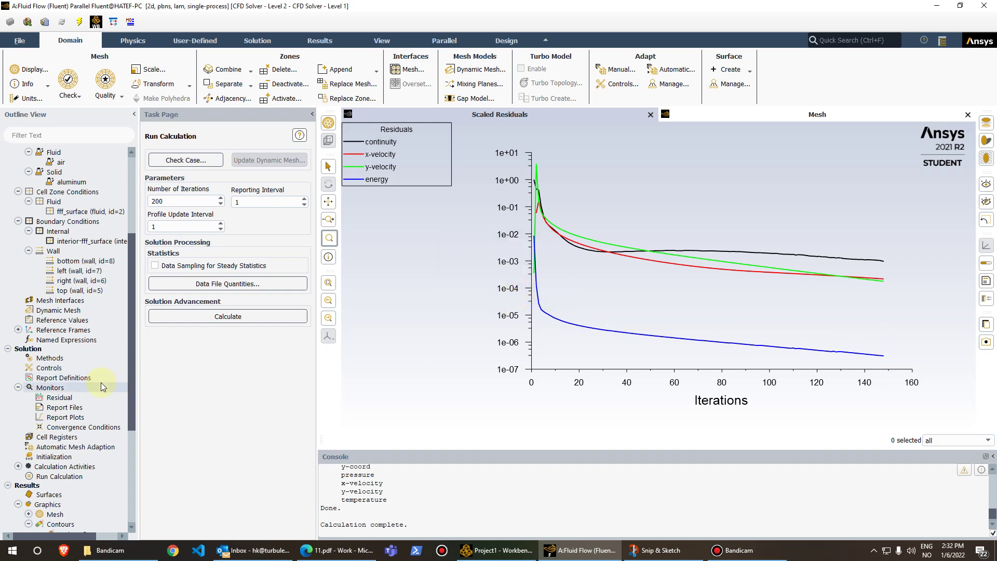
Display the contour-2 plot as filled, smooth Static Temperature contours on fff_surface.
scroll(96, 393, "down", 1)
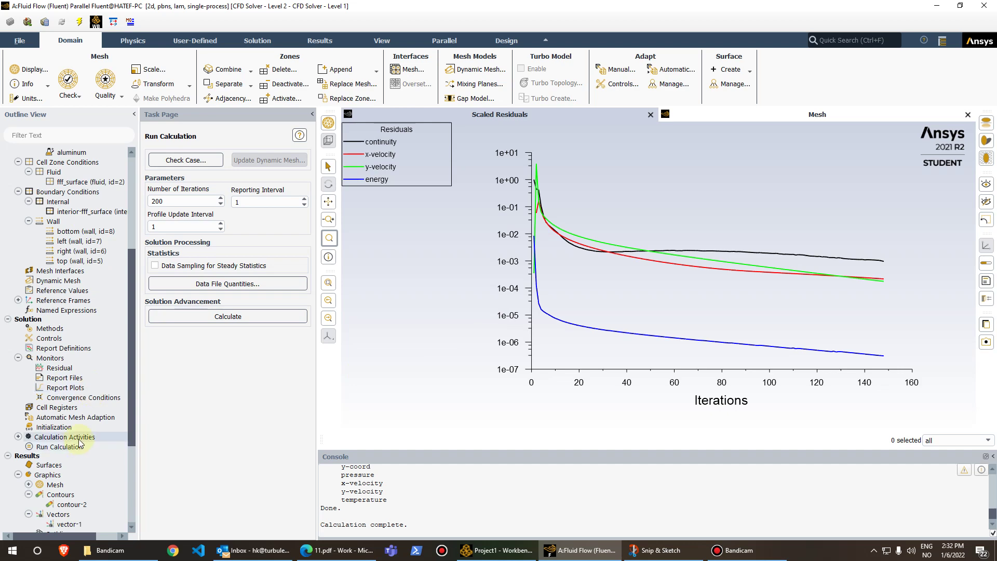
scroll(66, 447, "down", 1)
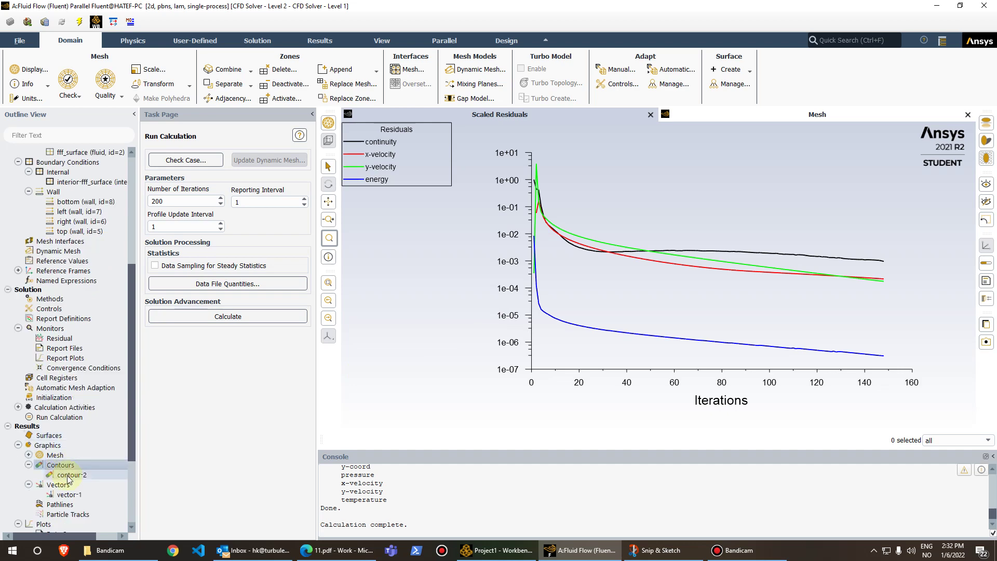
double_click(68, 475)
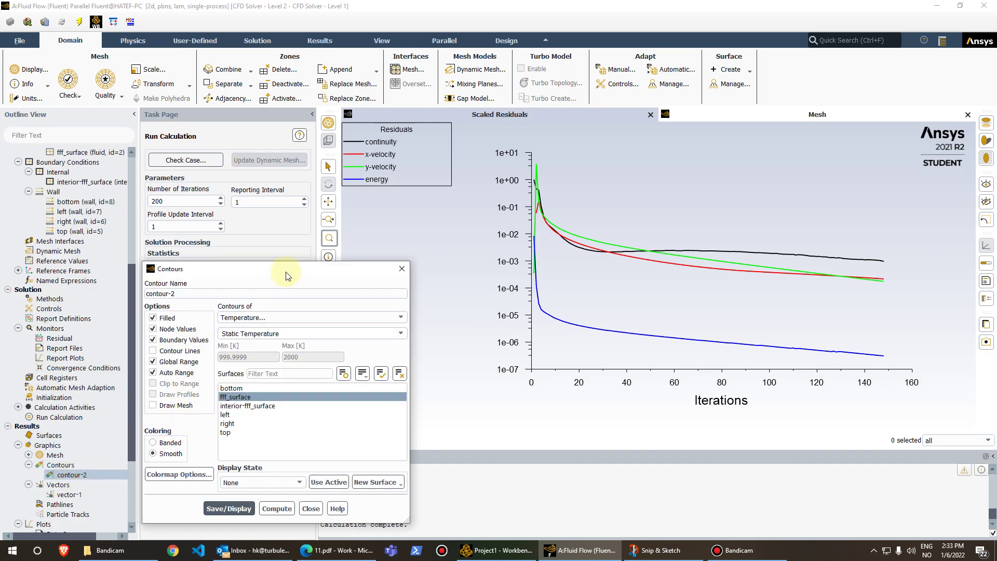
left_click_drag(287, 270, 426, 184)
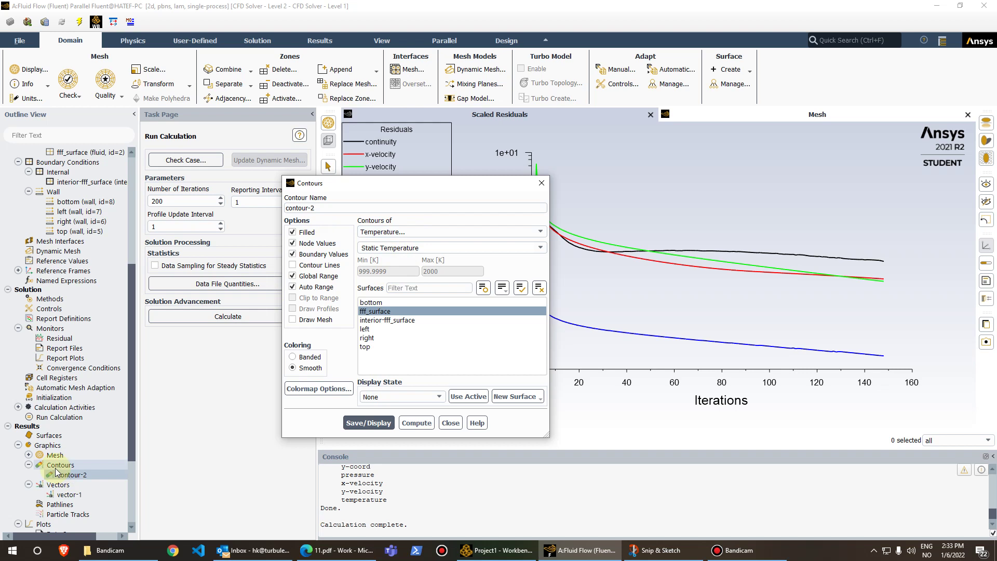
left_click(392, 236)
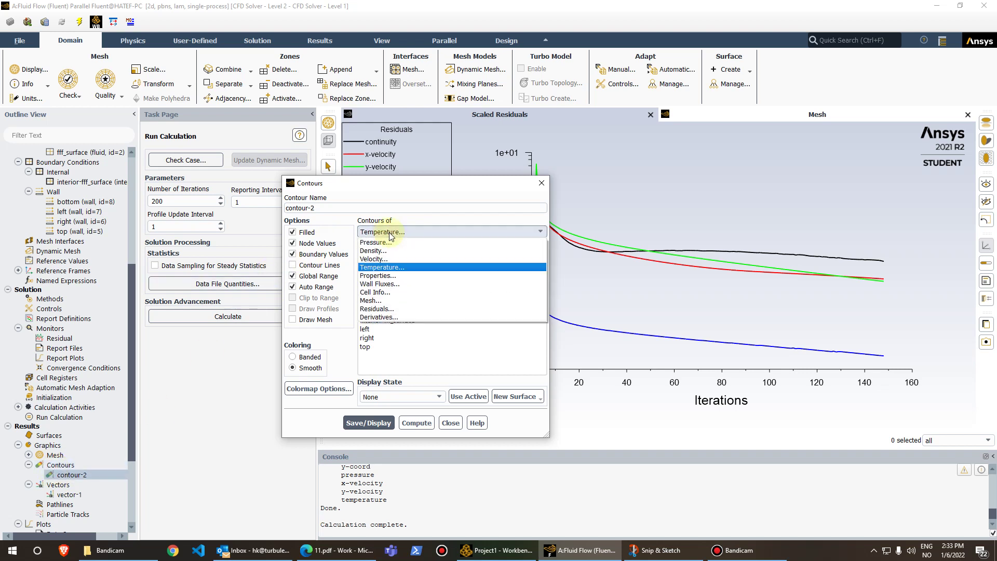
left_click(381, 269)
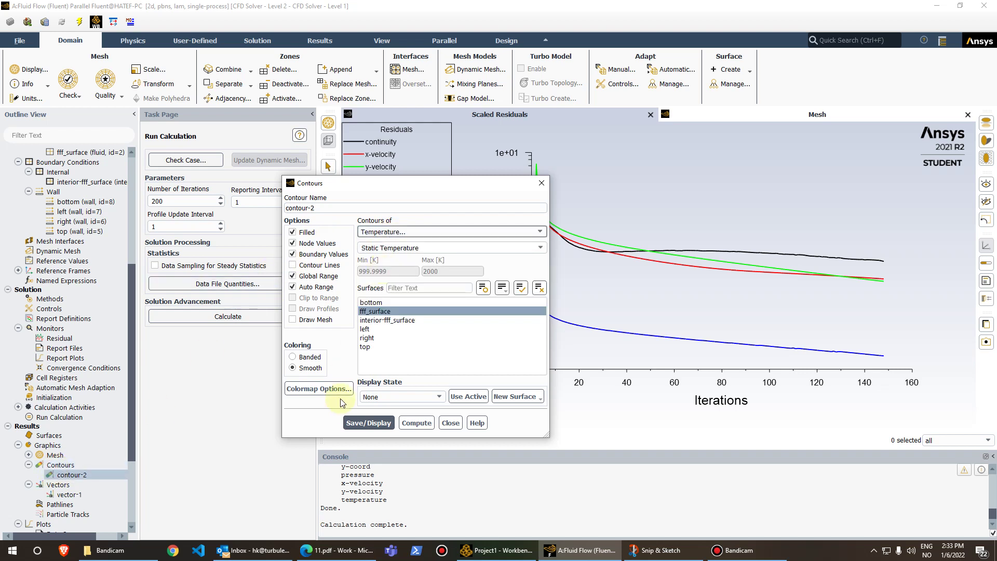
left_click(361, 425)
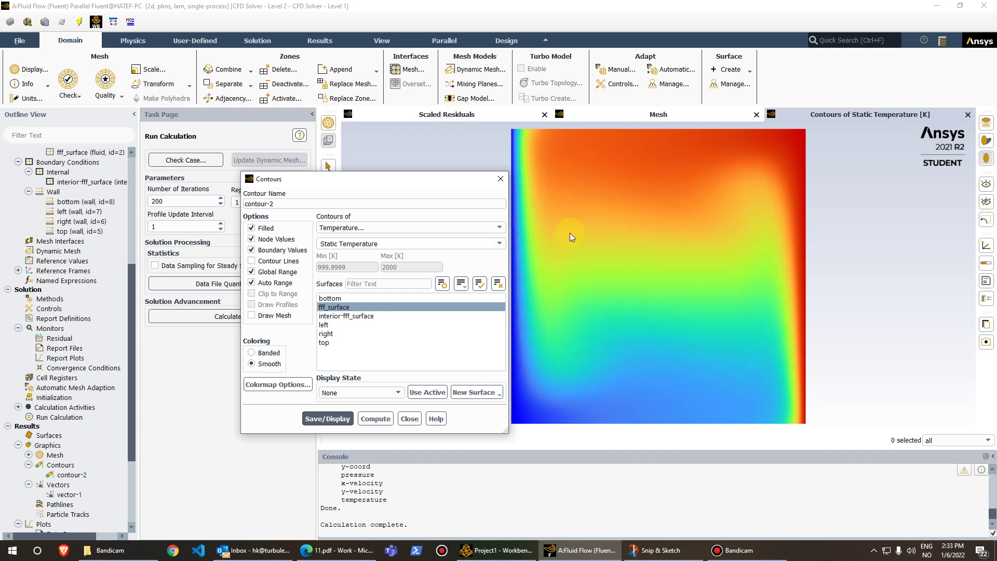
left_click(409, 419)
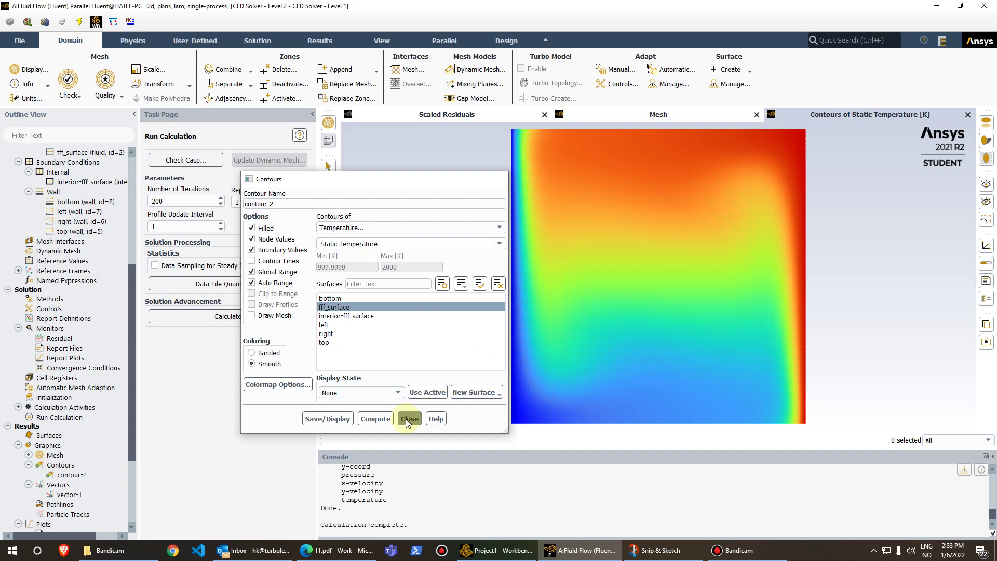
Display the vector-1 plot as velocity vectors colored by Velocity Magnitude across the whole cavity.
double_click(69, 494)
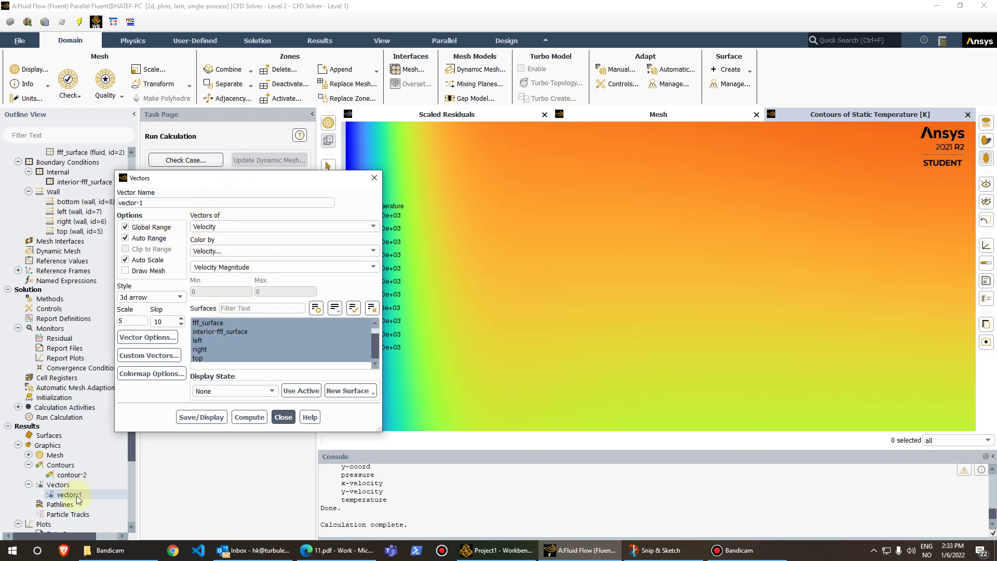
left_click(231, 226)
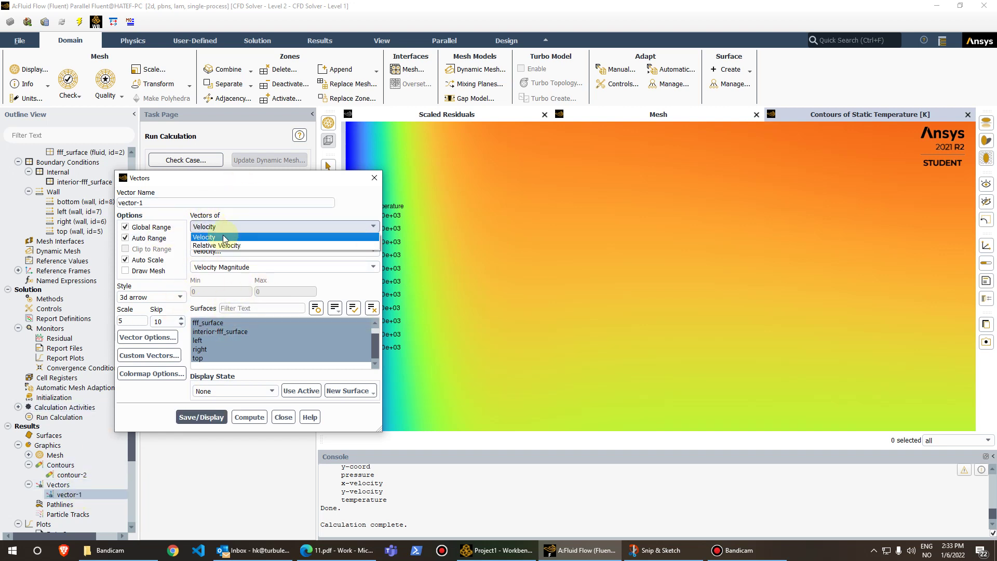
left_click(227, 237)
left_click(214, 418)
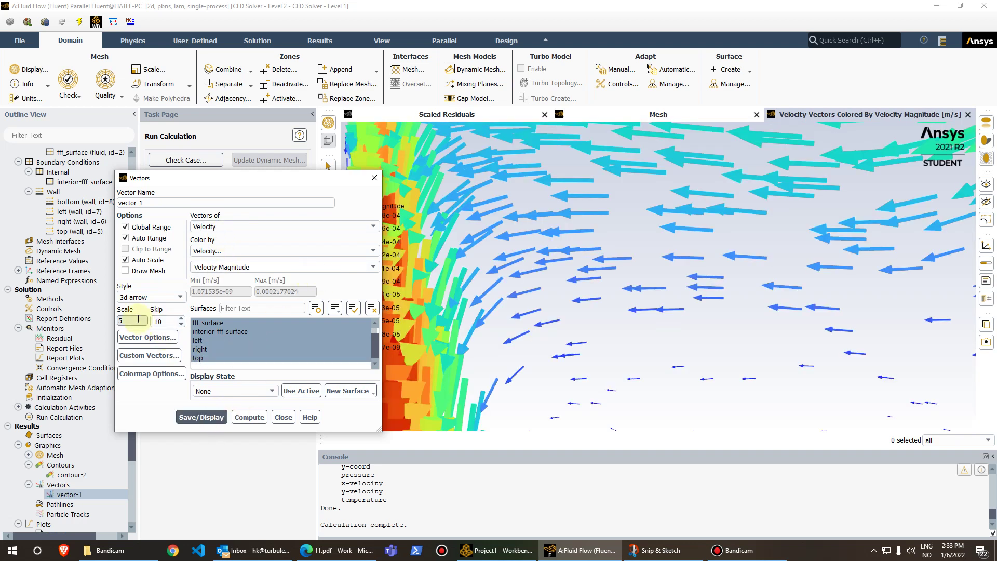
left_click(167, 320)
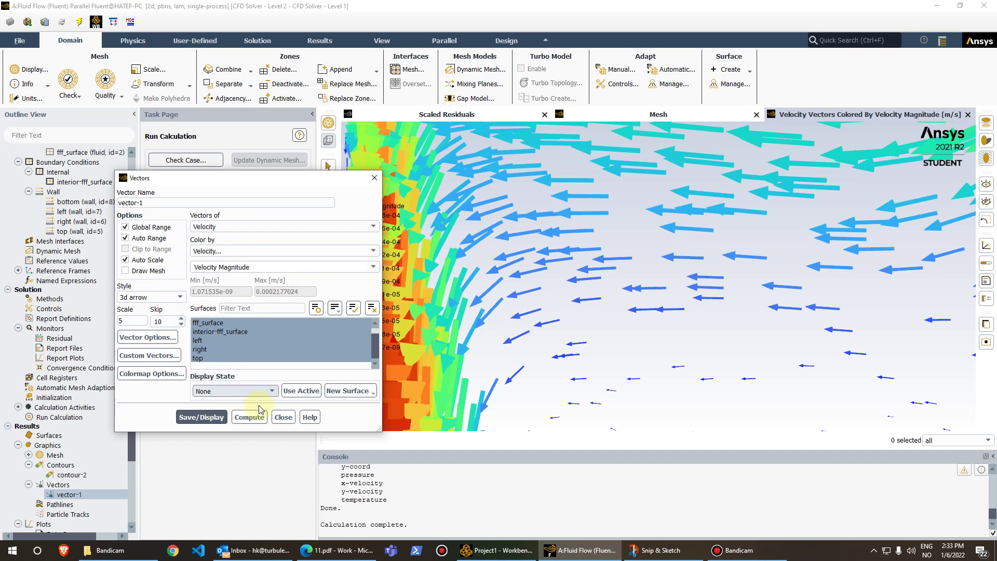
left_click(283, 417)
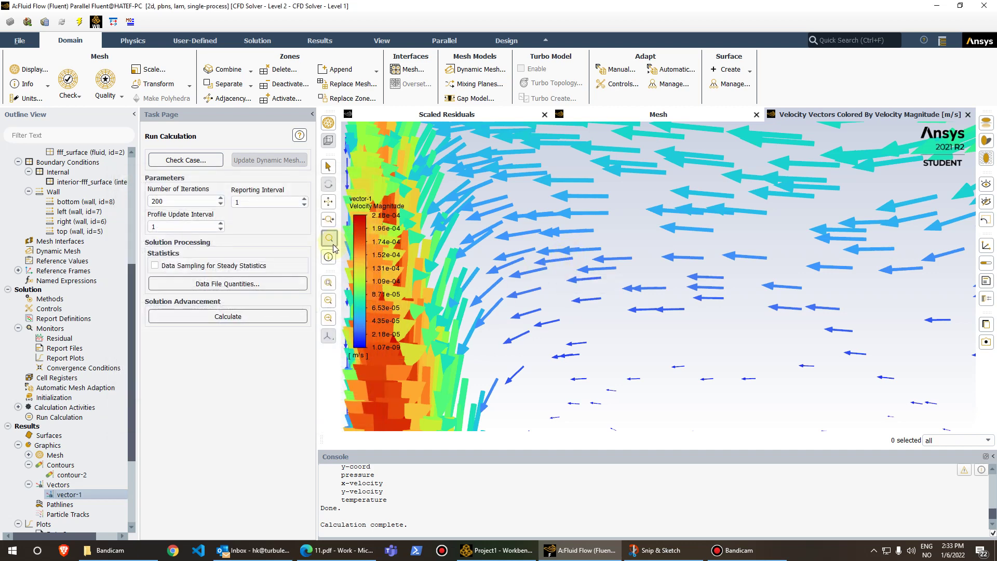
left_click(328, 283)
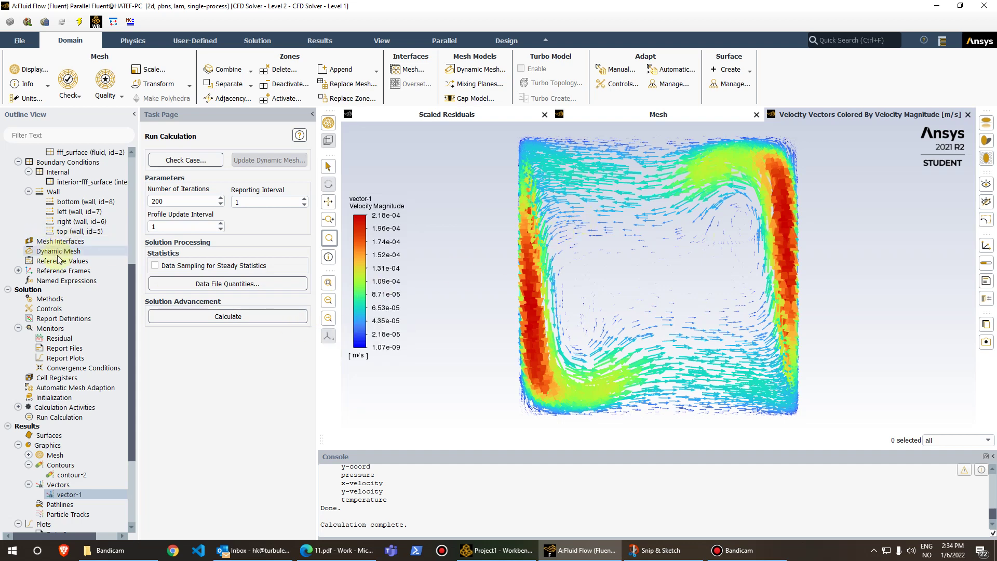
Enable the Rosseland radiation model in the setup's physical models.
scroll(59, 258, "up", 4)
scroll(59, 257, "up", 3)
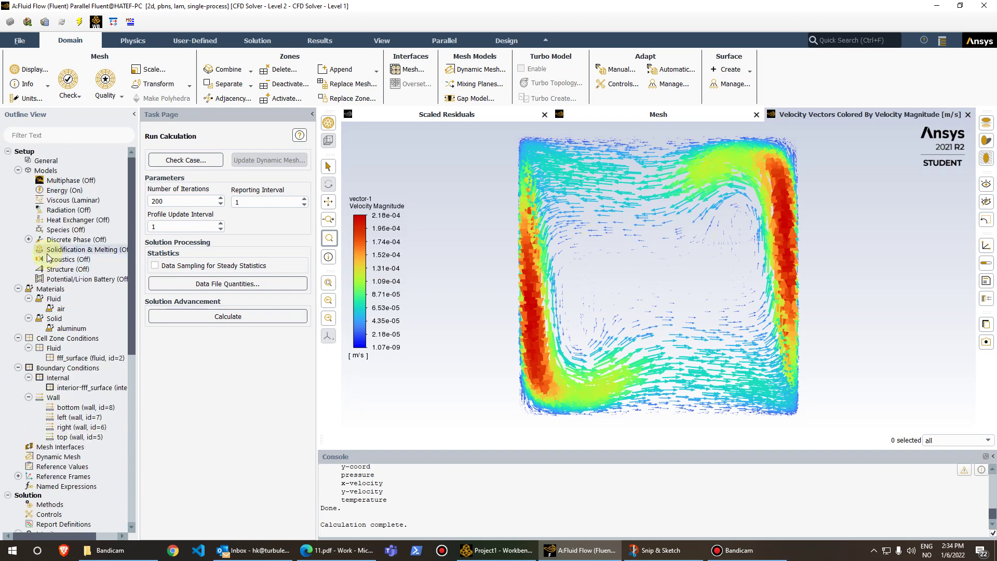
double_click(69, 210)
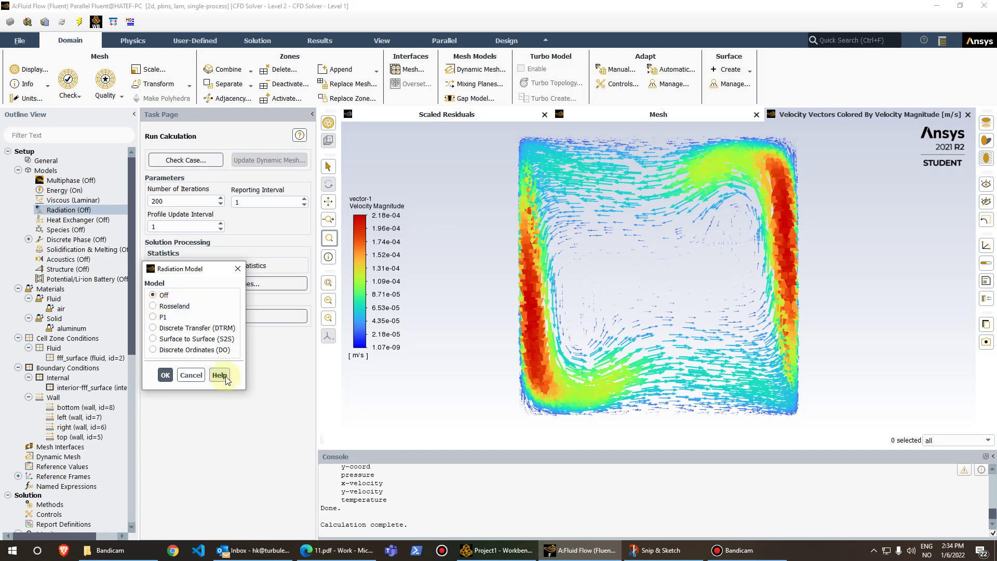
left_click(180, 307)
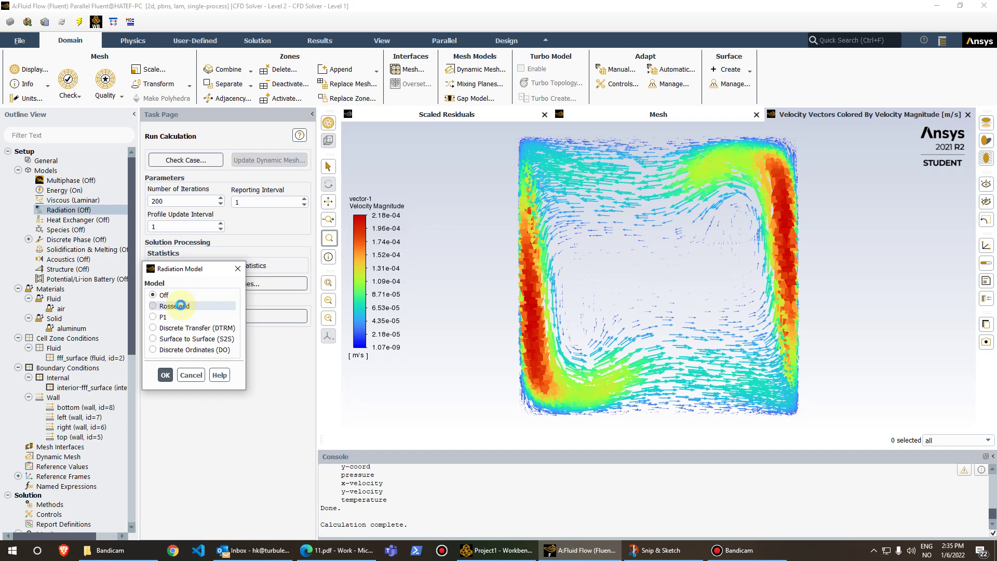
left_click(168, 380)
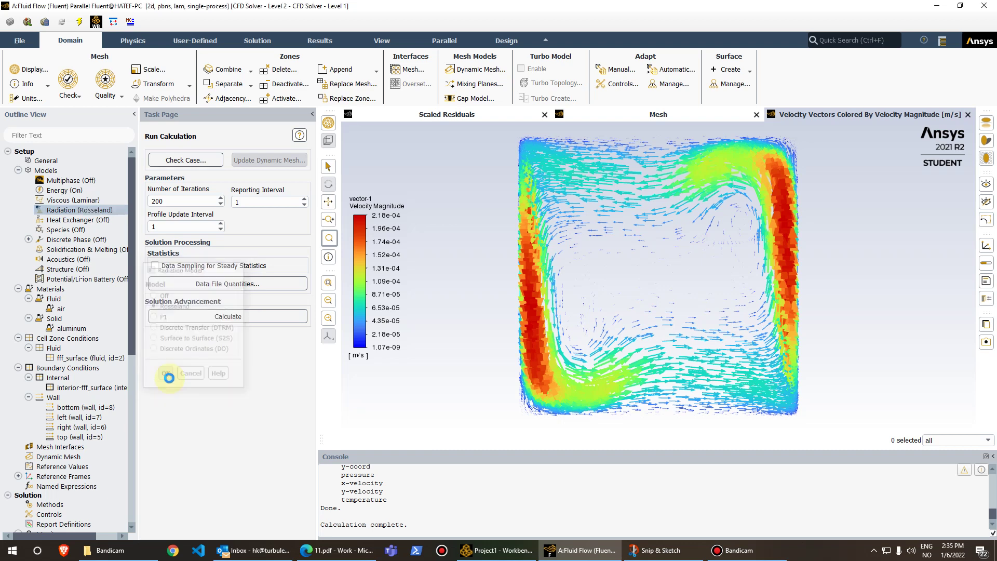
Set the number of iterations to 400 and run the calculation to completion, using the settings changes for the current calculation only.
scroll(102, 422, "down", 6)
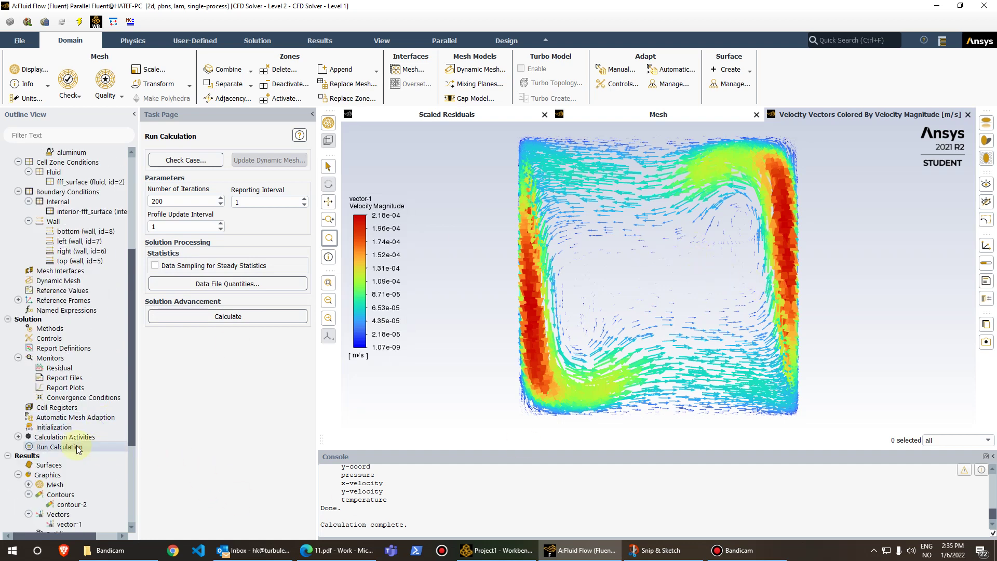
left_click(191, 201)
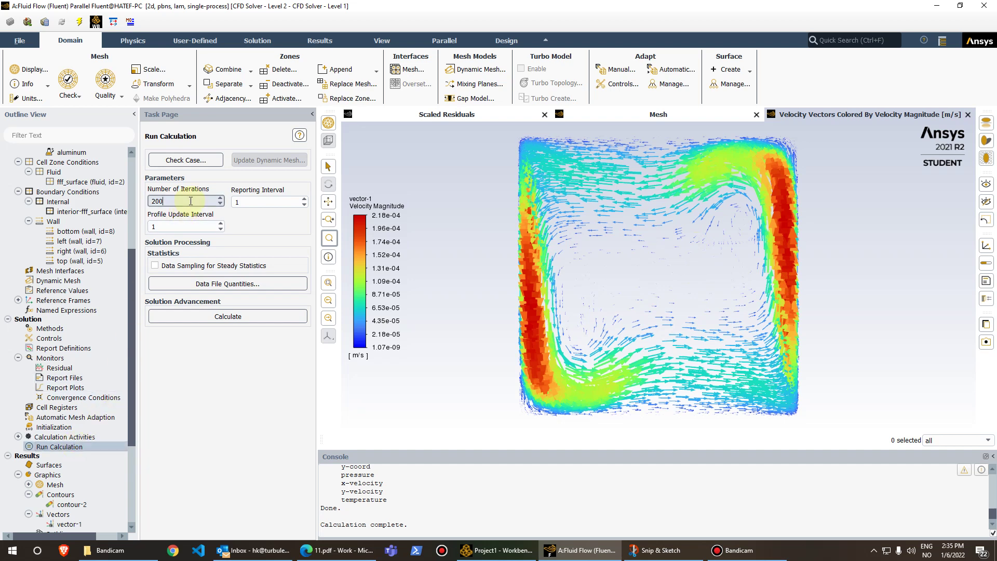
key("BackSpace")
key("BackSpace")
key("BackSpace")
type("400")
left_click(210, 379)
left_click(235, 319)
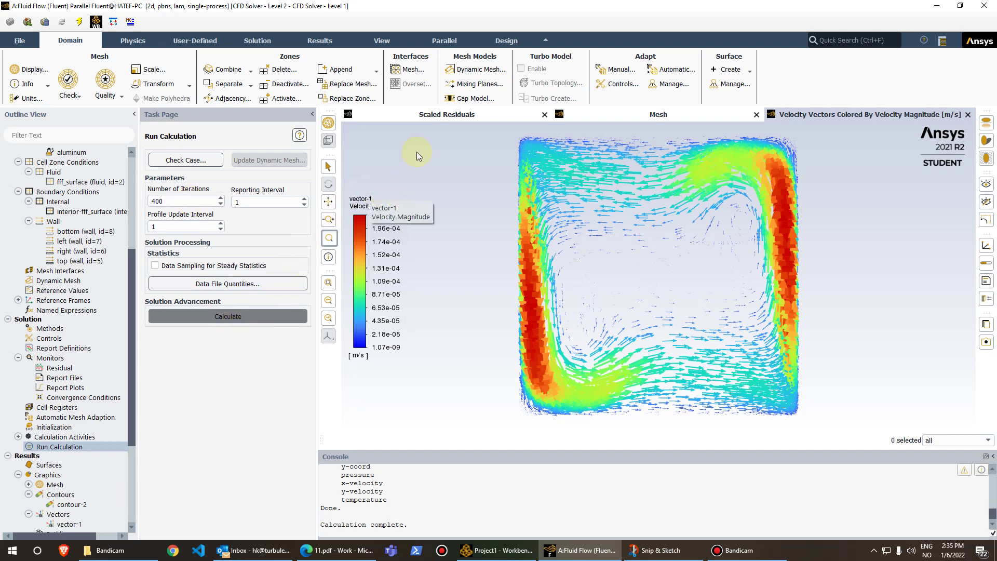
left_click(428, 117)
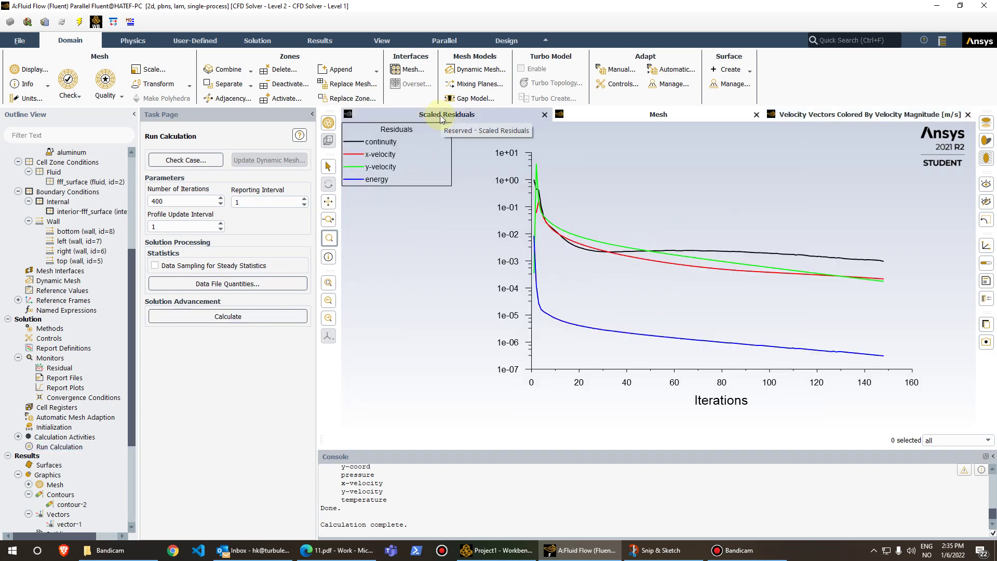
left_click(243, 314)
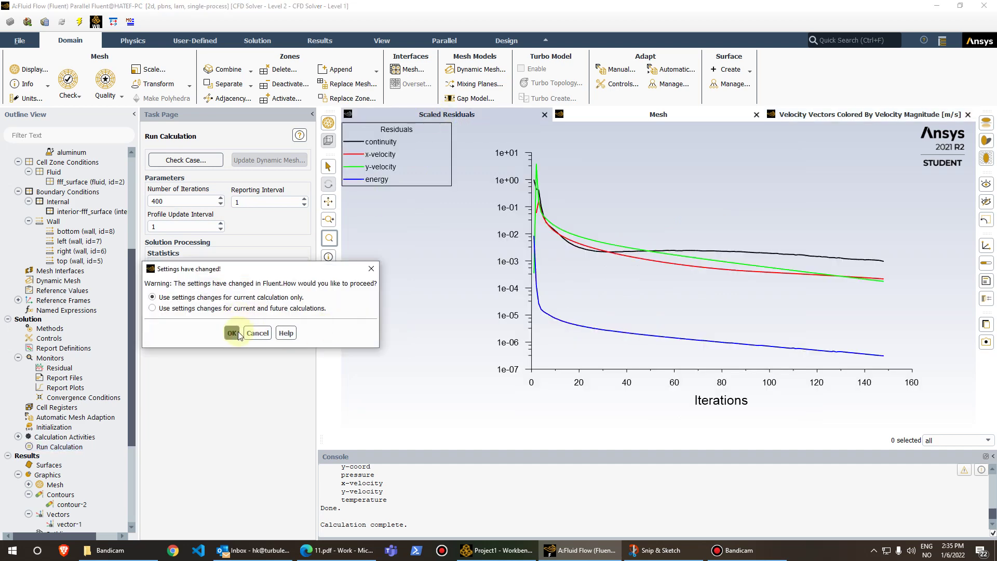
left_click(235, 332)
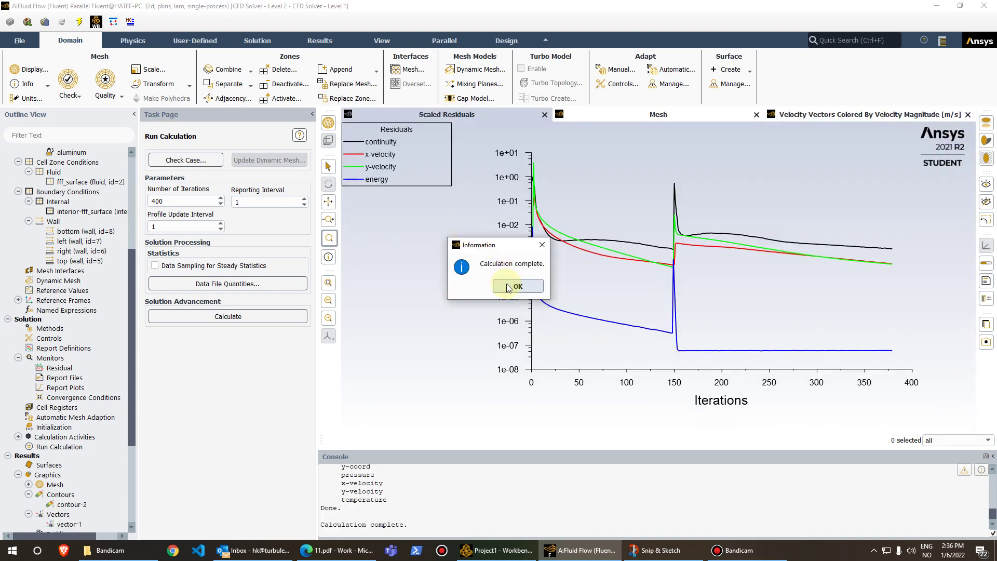
left_click(508, 284)
Close the Mesh view and display contour-2 of Static Temperature with Auto Range off and a minimum of 1000 K.
left_click(756, 114)
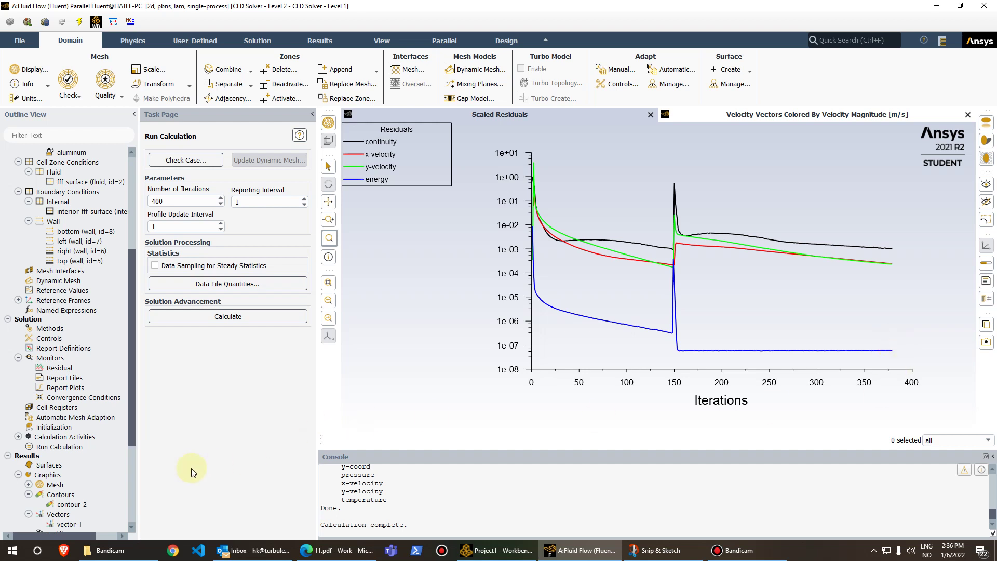
double_click(71, 505)
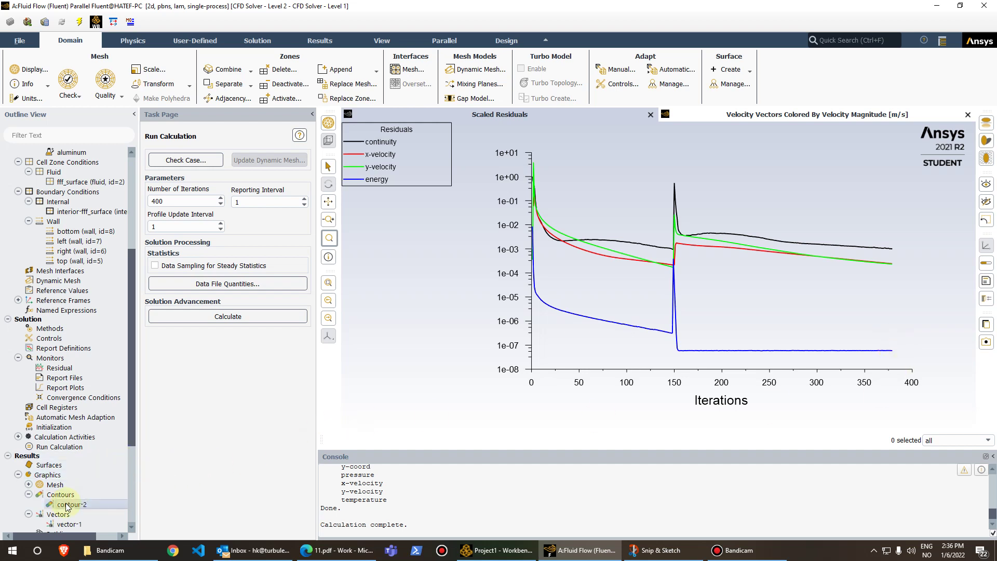
left_click(317, 420)
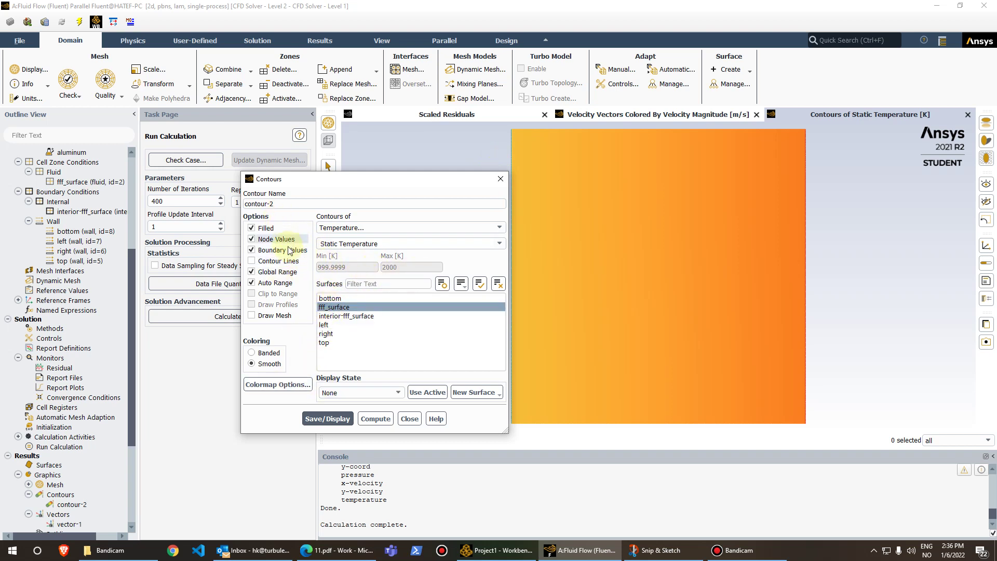
left_click(286, 284)
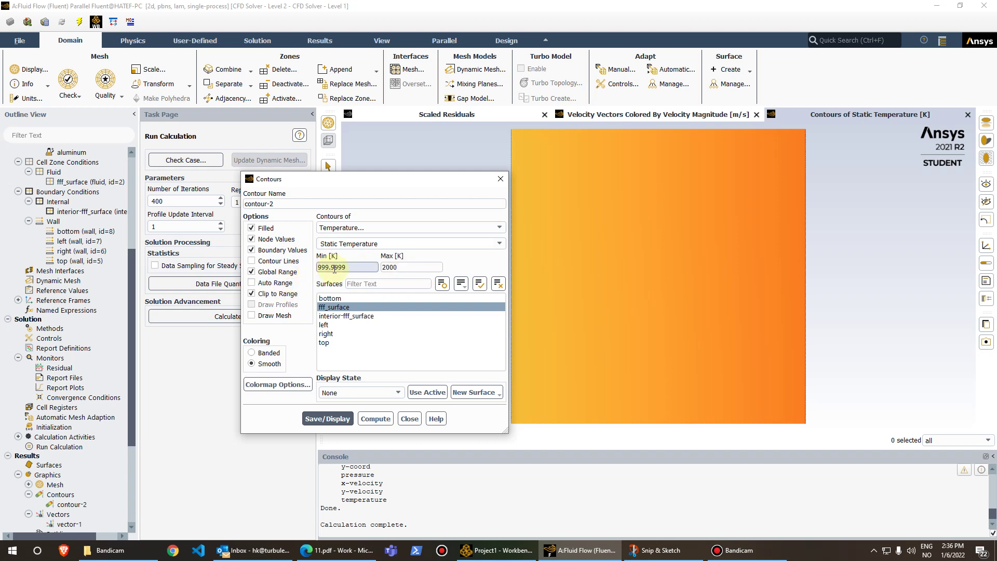
left_click_drag(346, 267, 280, 266)
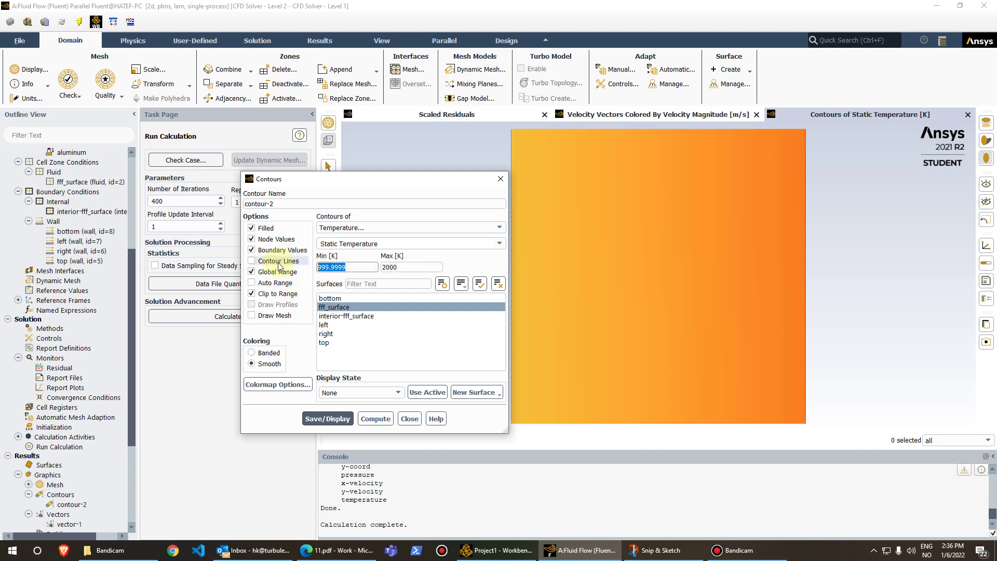
type("1000")
left_click(340, 420)
left_click(501, 179)
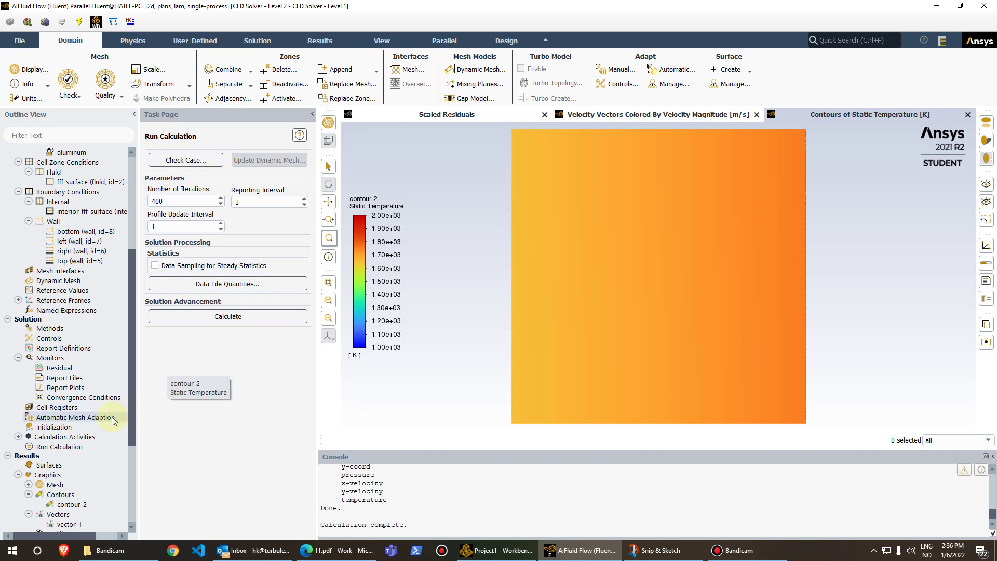
Switch contour-2 to Velocity Magnitude, turn Auto Range on, and compute and display the contours on fff_surface.
double_click(68, 504)
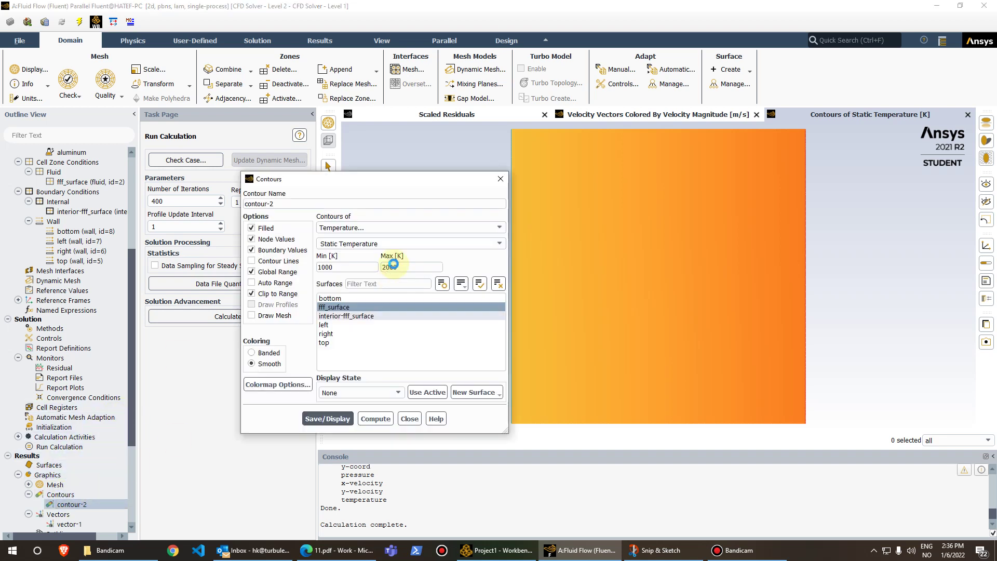
left_click(382, 229)
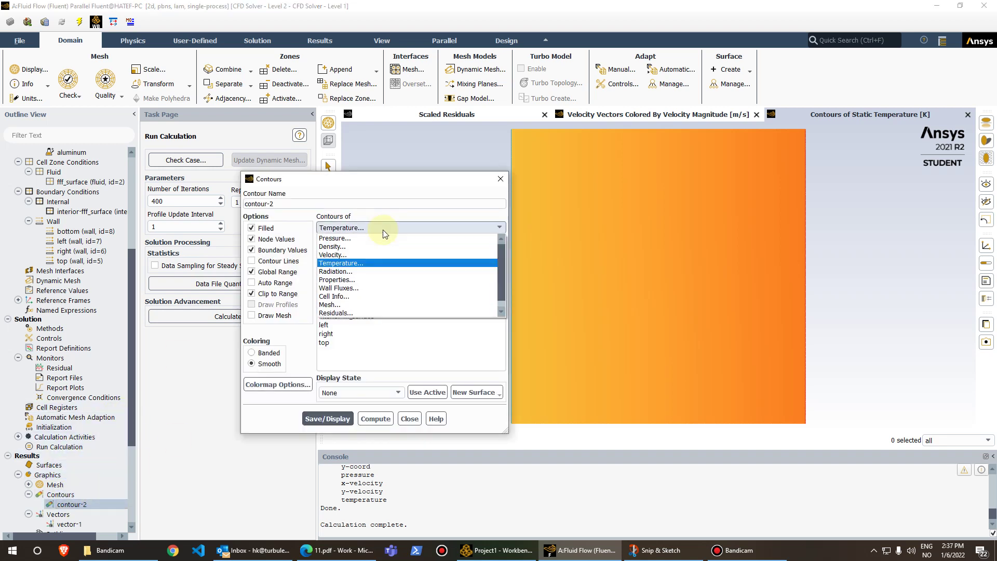
left_click(359, 254)
left_click(333, 421)
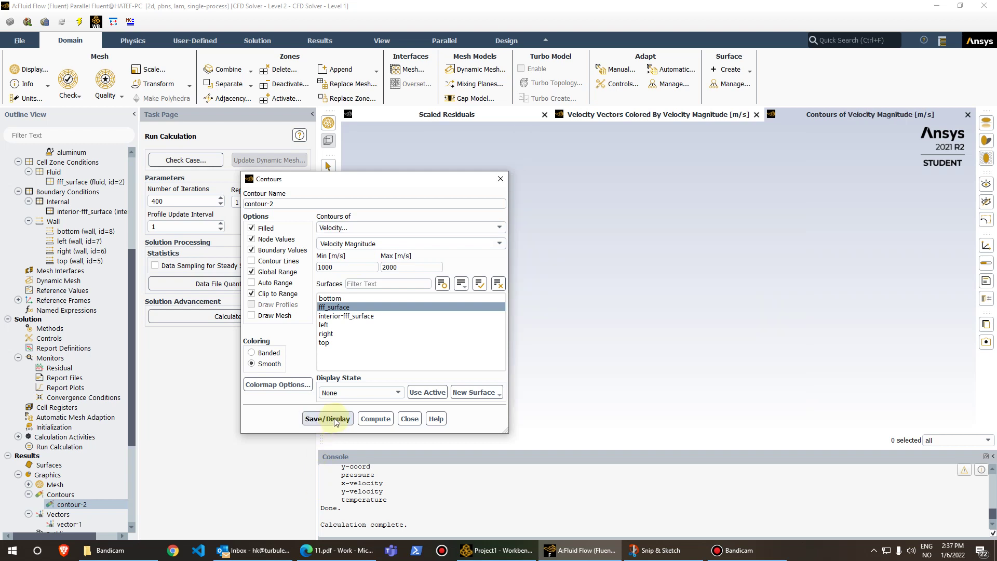
left_click(351, 230)
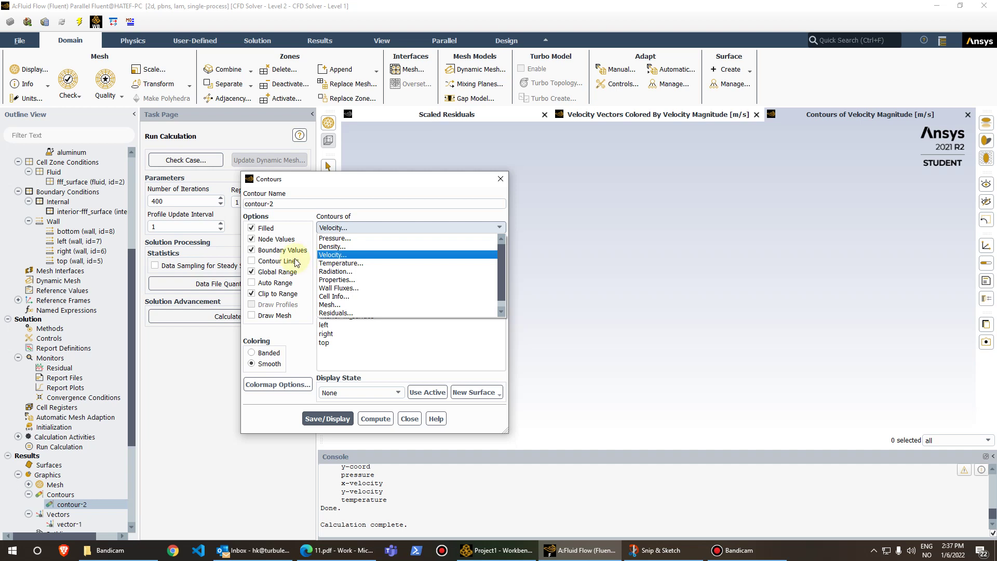
left_click(285, 283)
left_click(337, 421)
left_click(376, 419)
left_click(327, 419)
left_click(500, 180)
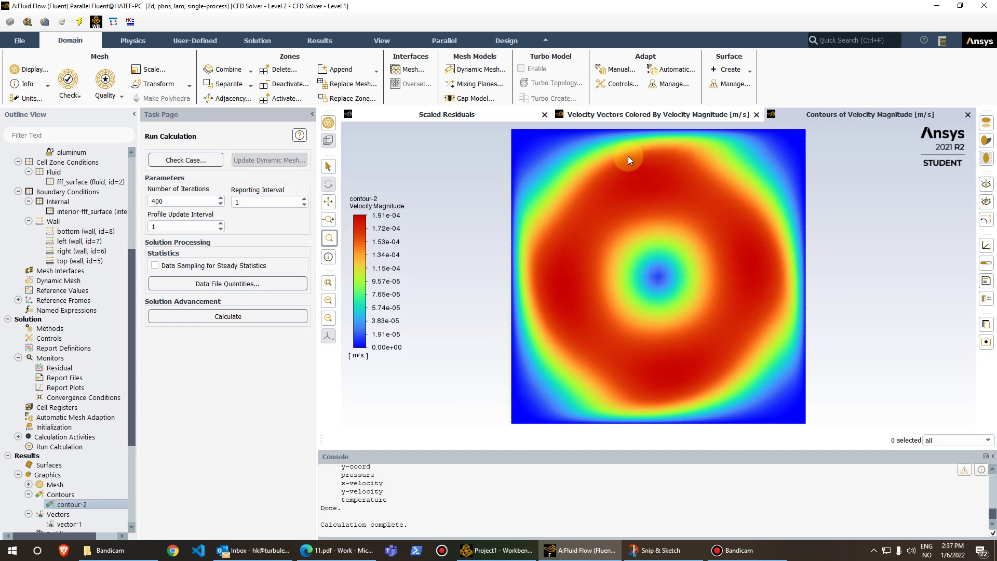
Redisplay the vector-1 velocity vectors for the Rosseland solution across the whole cavity.
scroll(68, 502, "down", 1)
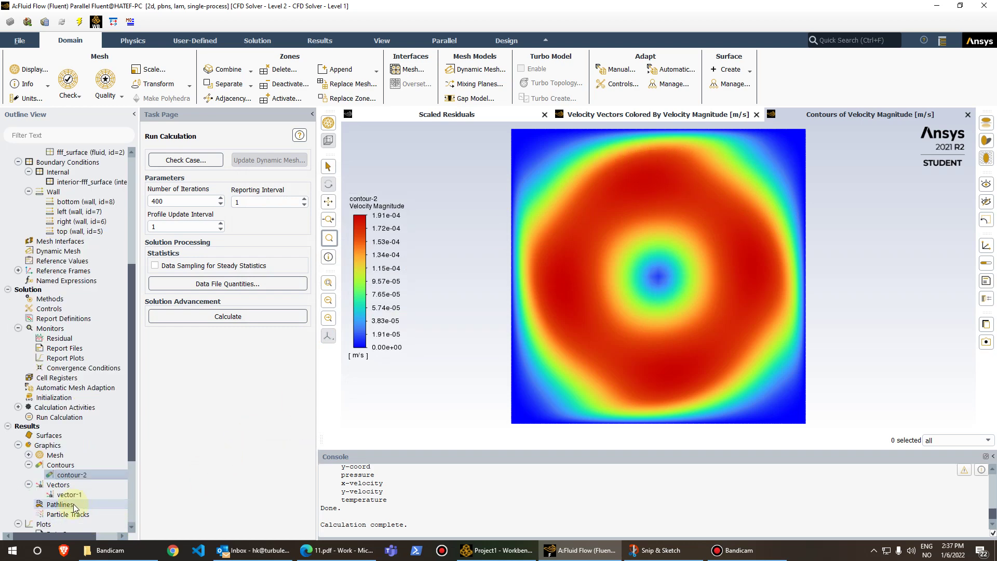
left_click(71, 496)
double_click(69, 495)
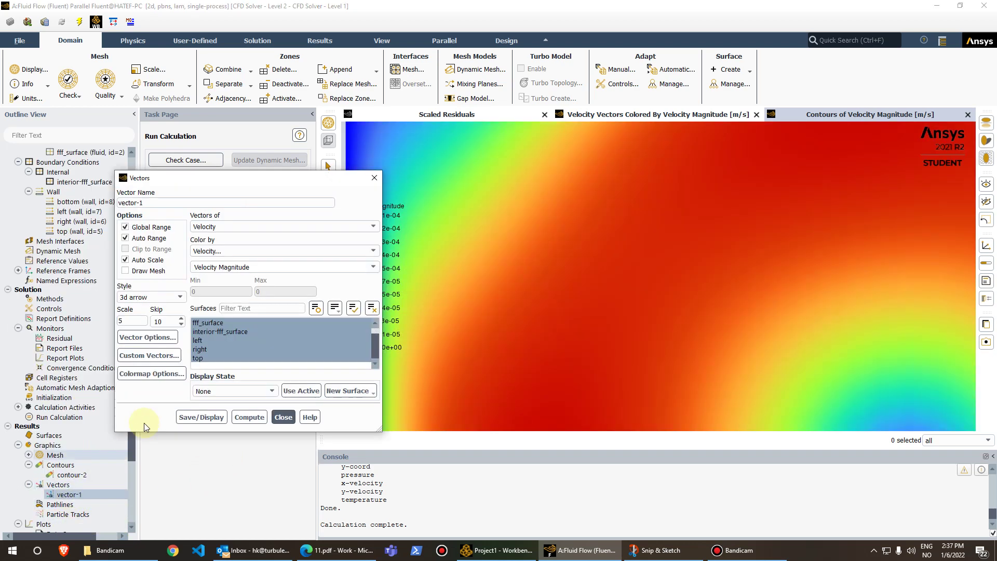
left_click(200, 418)
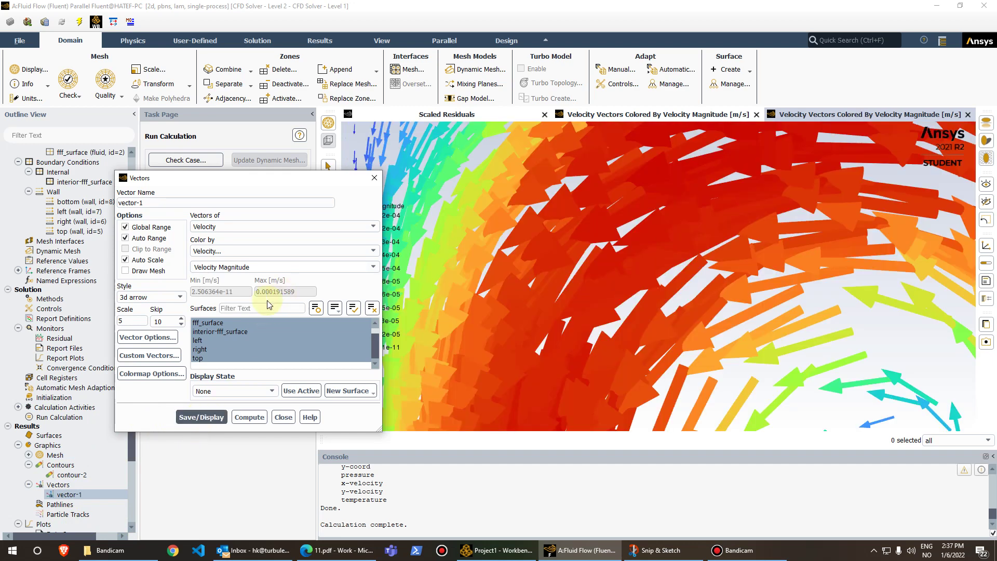
left_click(284, 418)
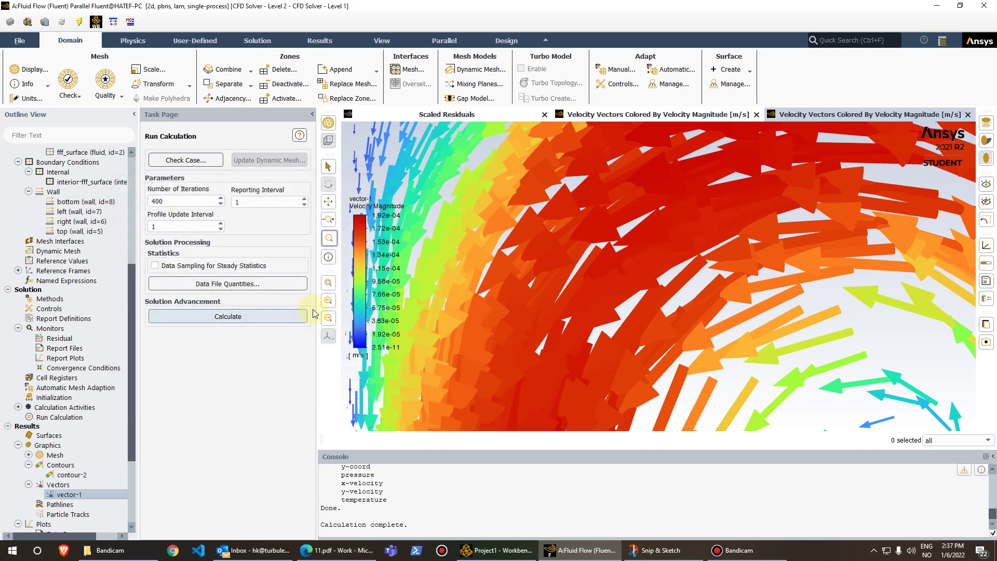
left_click(329, 283)
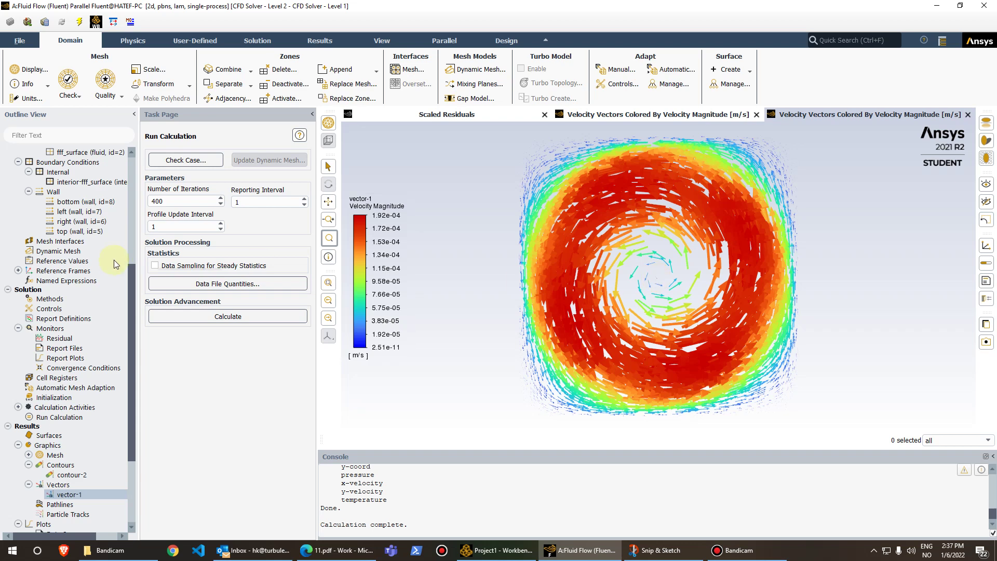
Switch the radiation model to Discrete Transfer (DTRM) with 15 energy iterations per radiation iteration and a maximum of 10 radiation iterations.
scroll(78, 273, "up", 7)
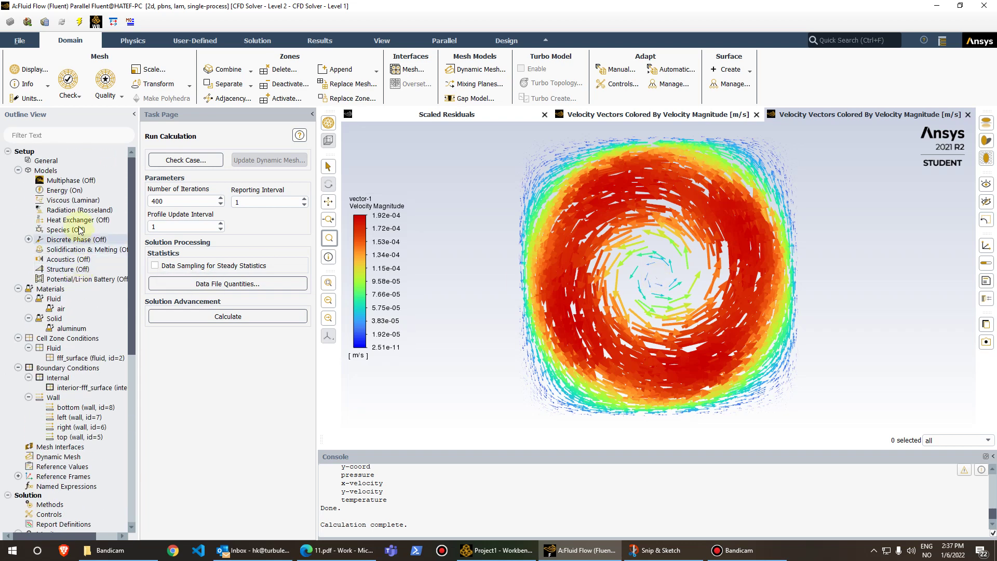
double_click(80, 212)
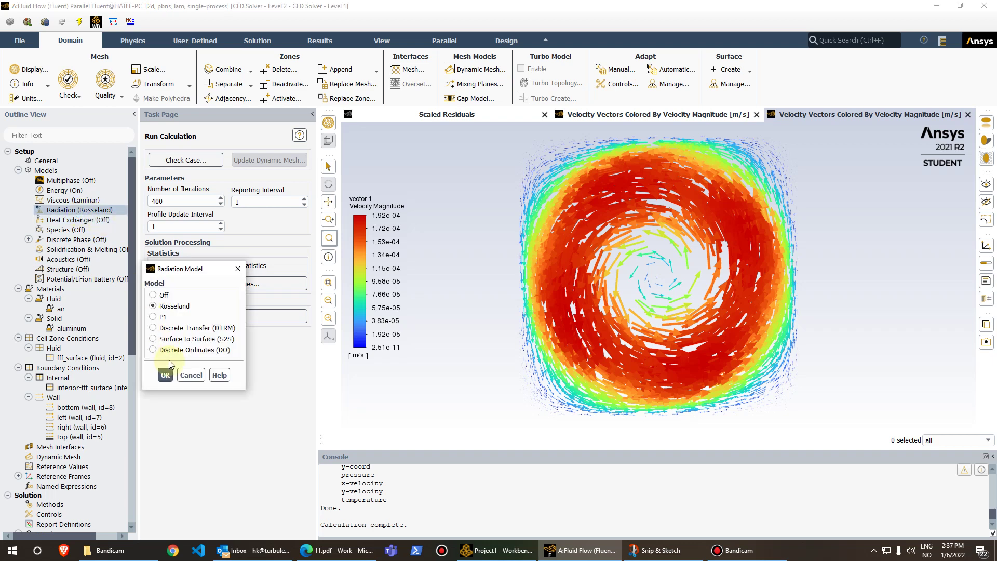
left_click(171, 328)
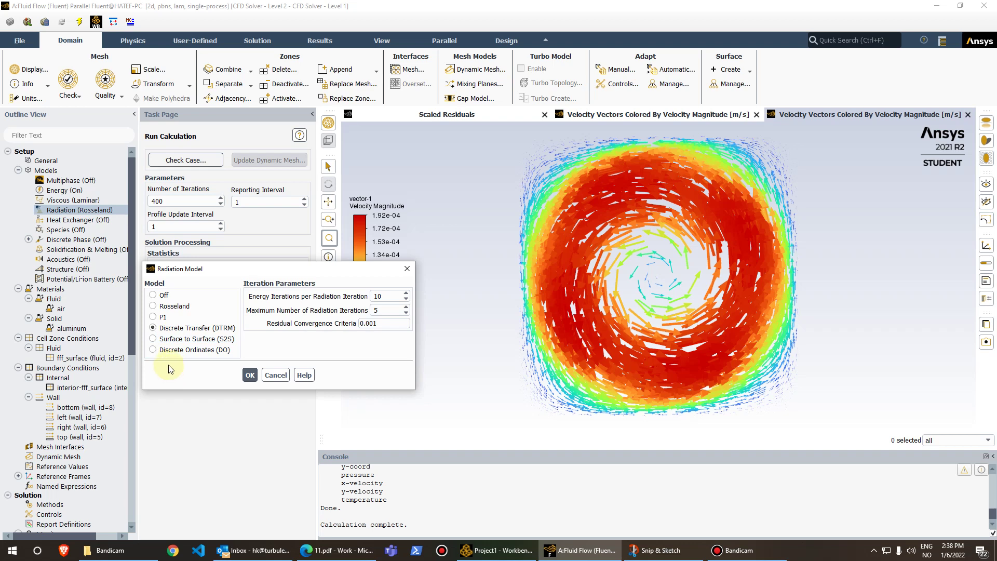
left_click(379, 301)
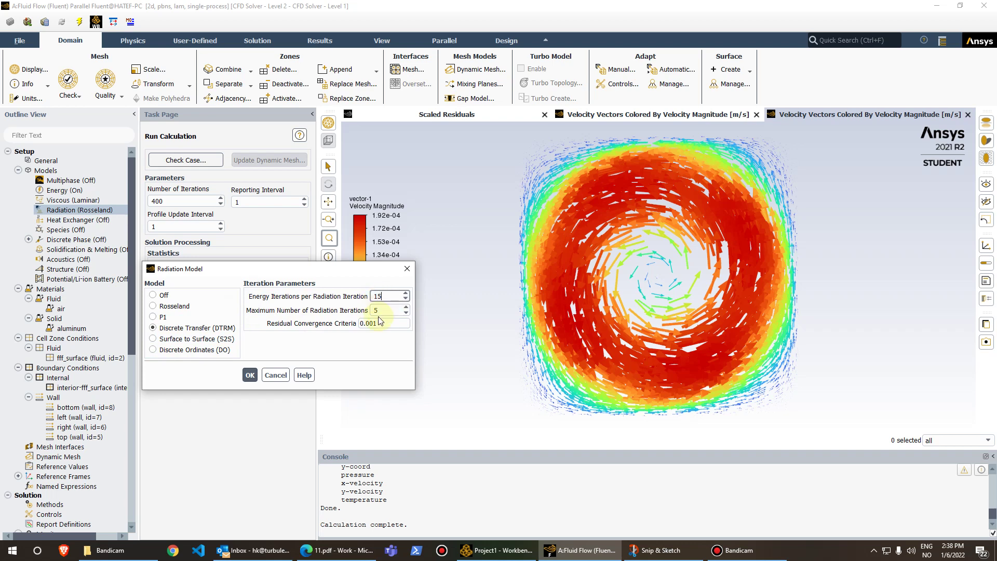
left_click(382, 312)
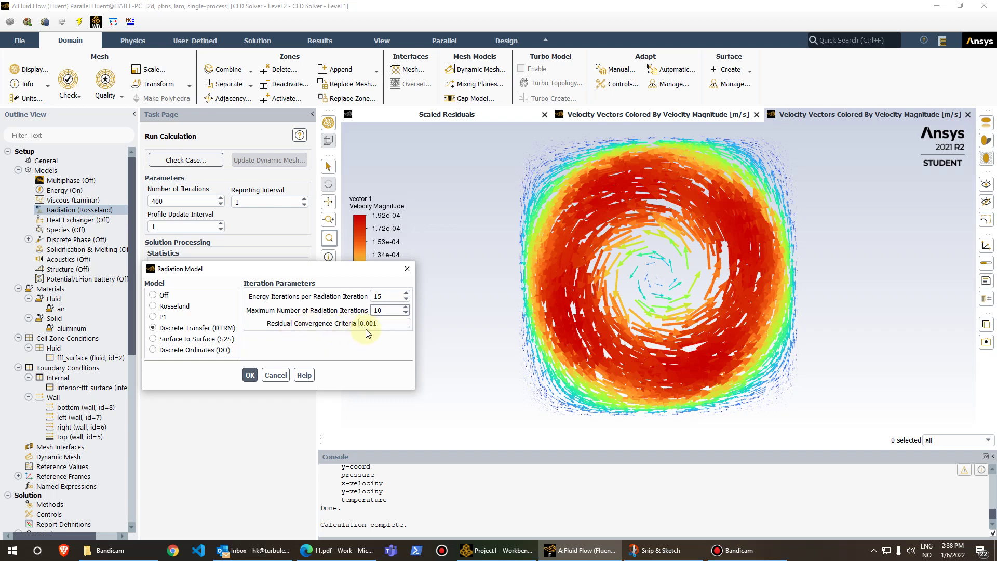
left_click(255, 376)
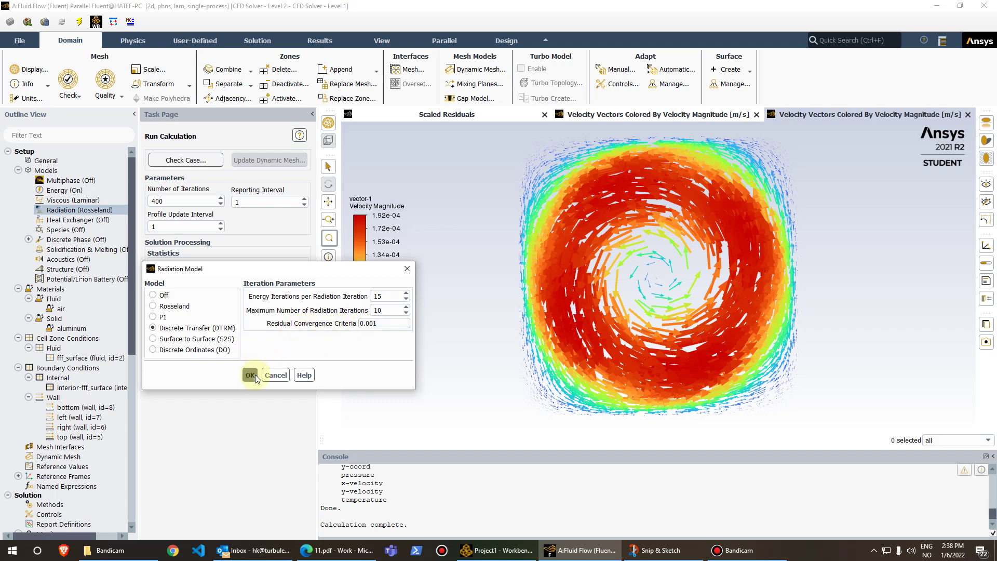
Reinitialize the solution for the DTRM model from the existing standard initial values, discarding the unsaved Rosseland data.
scroll(121, 375, "down", 5)
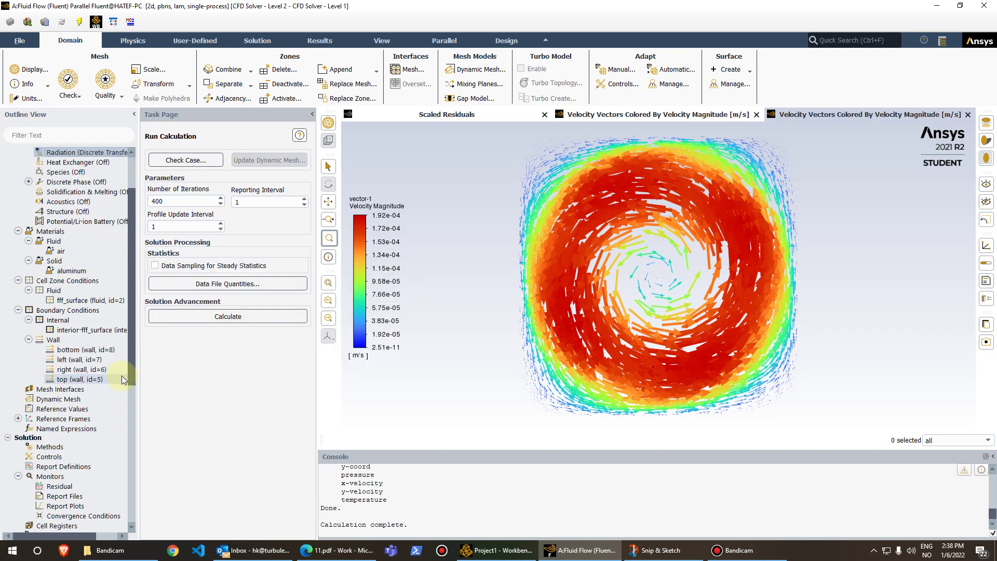
scroll(122, 376, "down", 4)
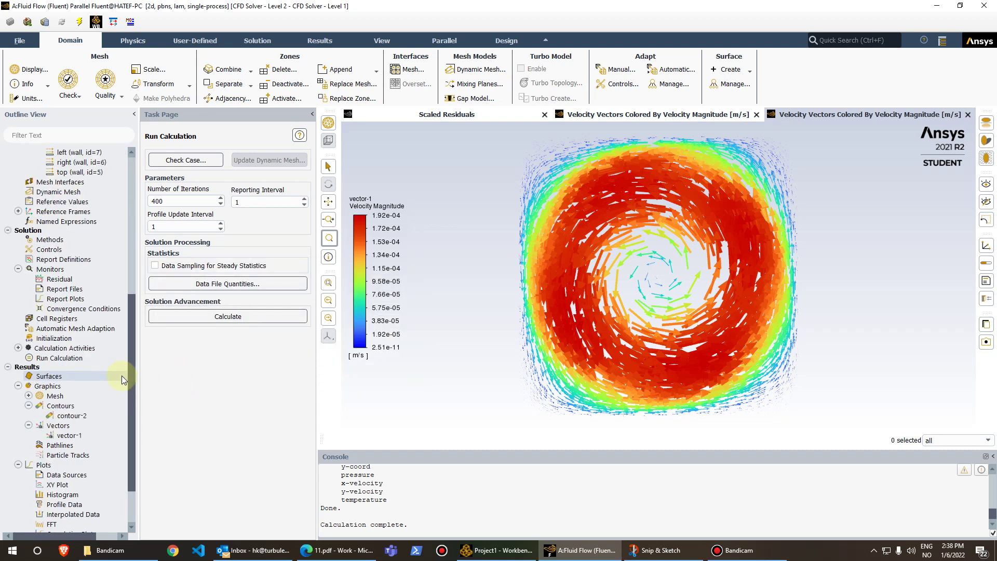
scroll(111, 388, "down", 1)
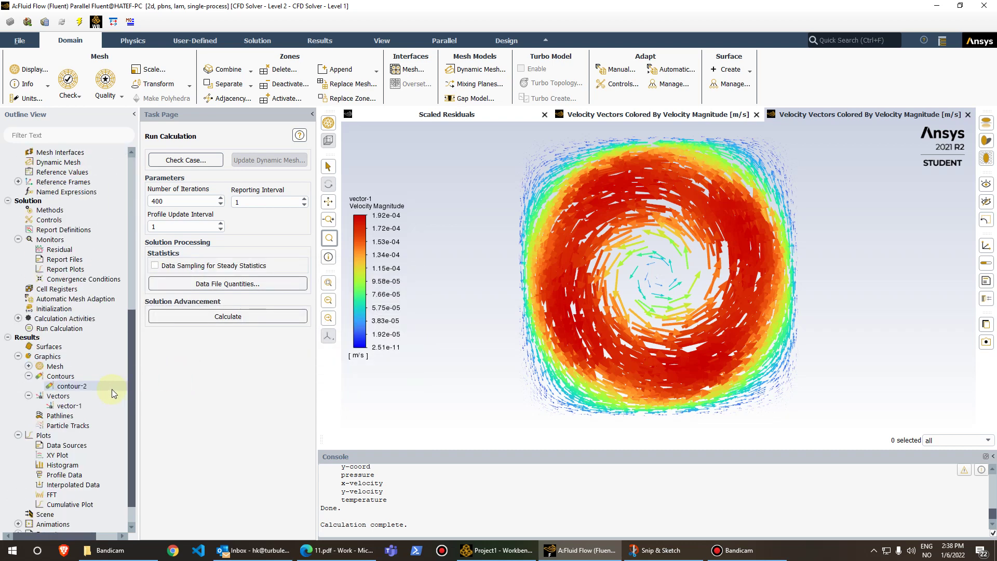
double_click(51, 309)
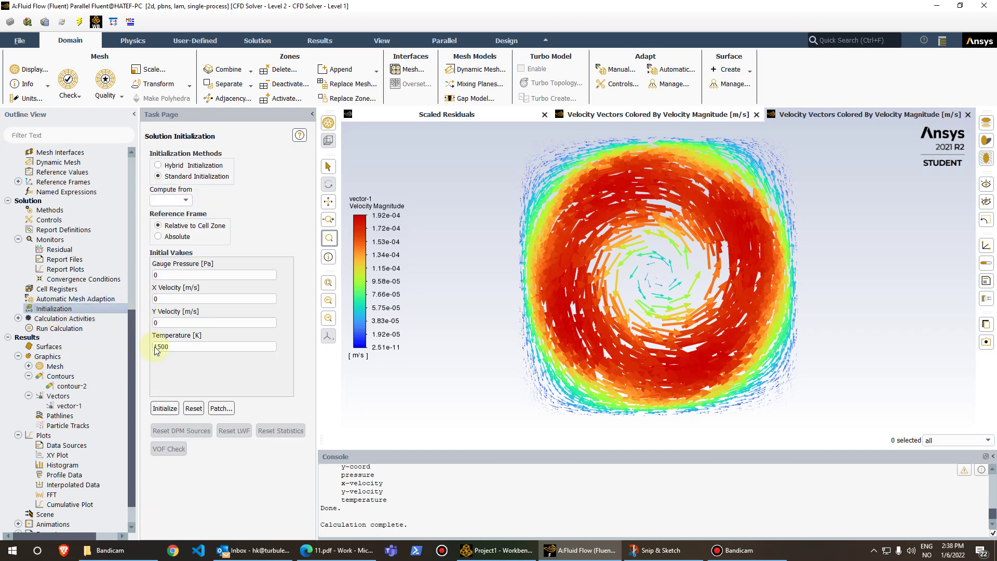
left_click(167, 414)
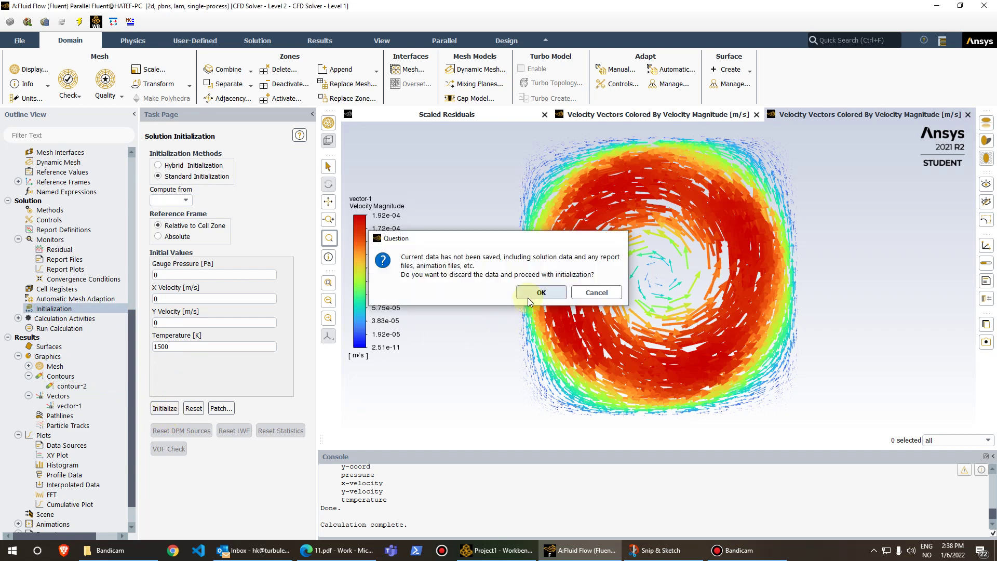
left_click(527, 300)
Bring up the Scaled Residuals plot and run the DTRM calculation to completion.
left_click(441, 118)
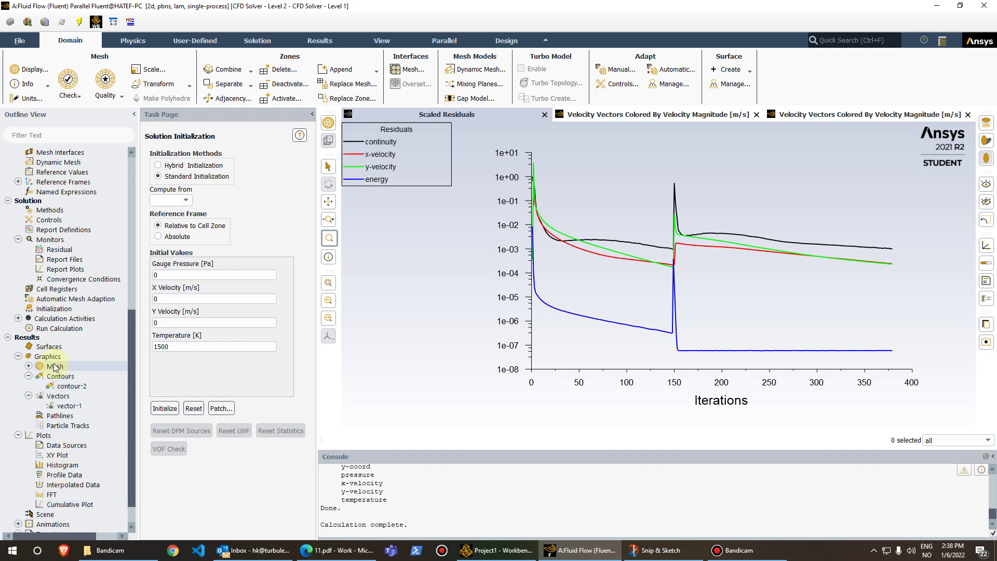
left_click(59, 329)
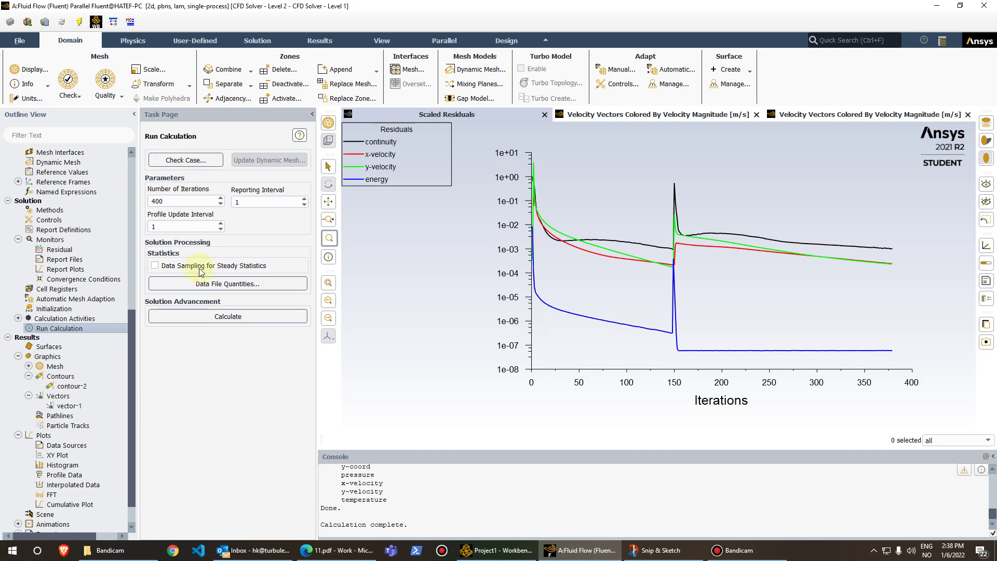
left_click(209, 317)
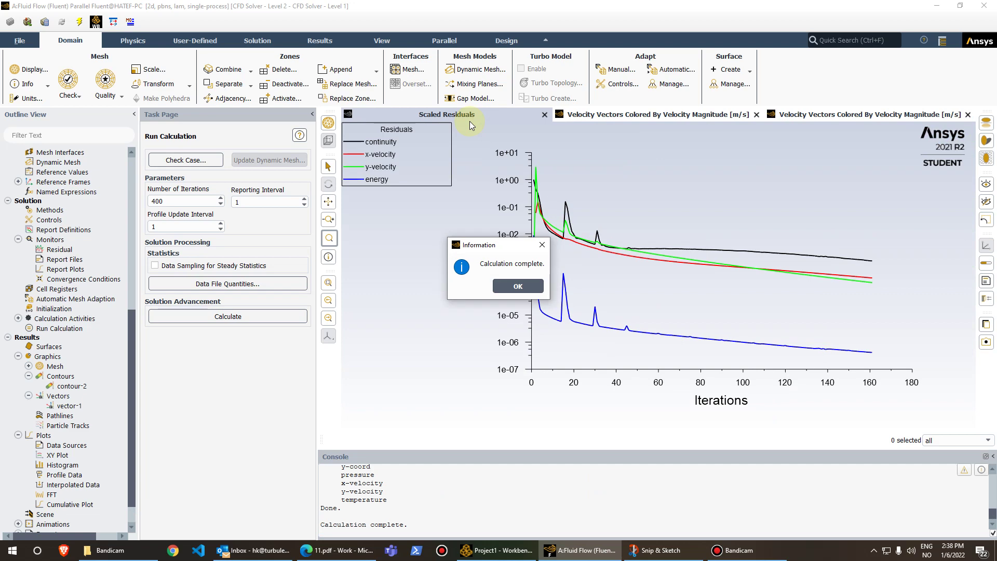
left_click(517, 285)
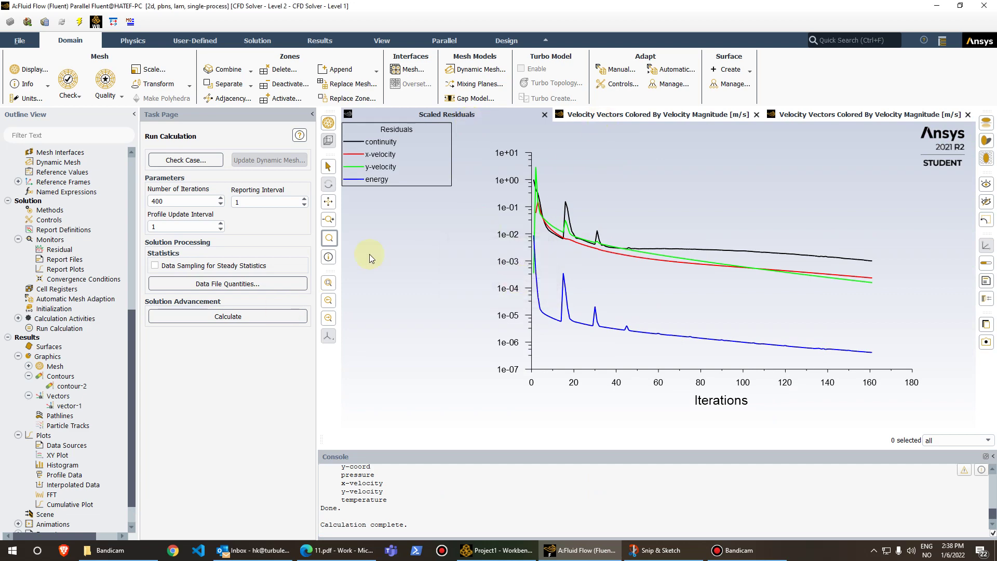
Show the velocity vectors of the DTRM solution and close the duplicate velocity vectors view.
left_click(828, 119)
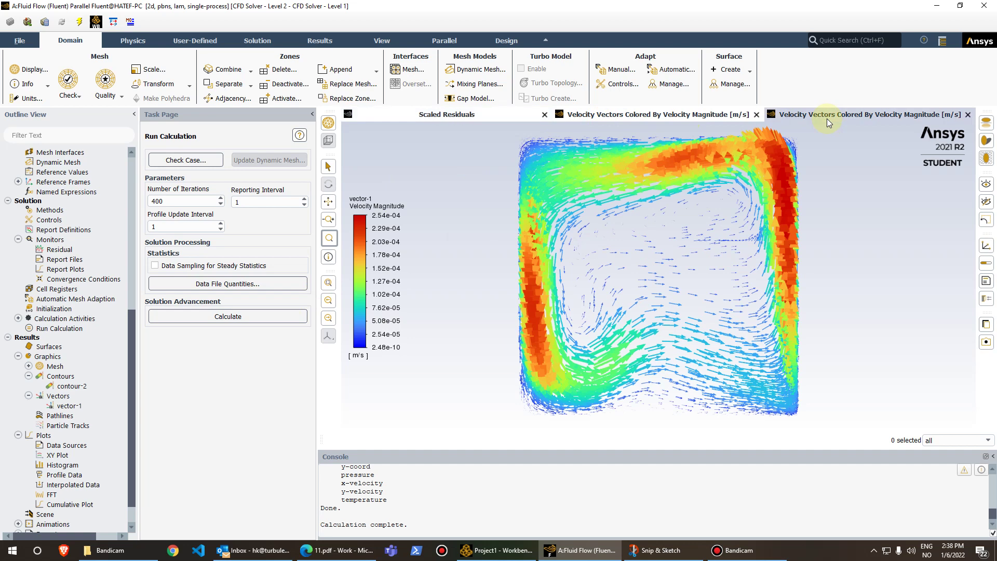
left_click(757, 115)
scroll(52, 452, "down", 1)
scroll(50, 455, "up", 1)
scroll(50, 457, "up", 3)
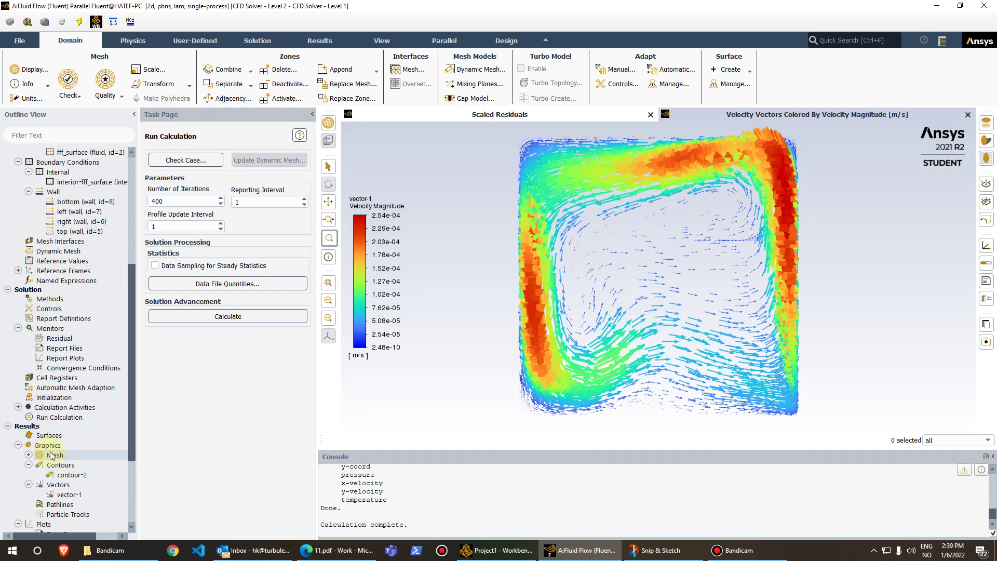
Switch contour-2 to Static Temperature and display the DTRM temperature contours on fff_surface.
double_click(71, 476)
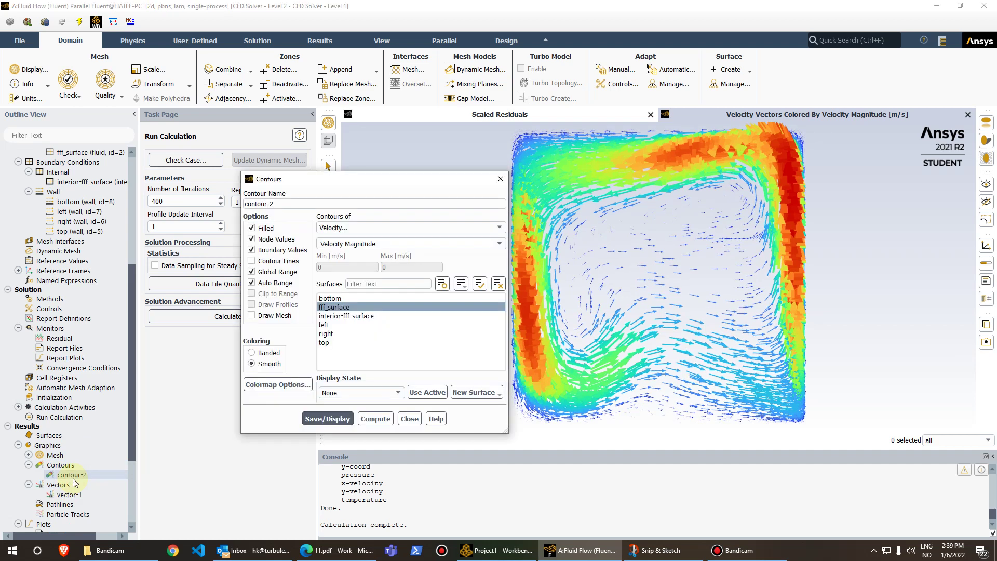
left_click(502, 180)
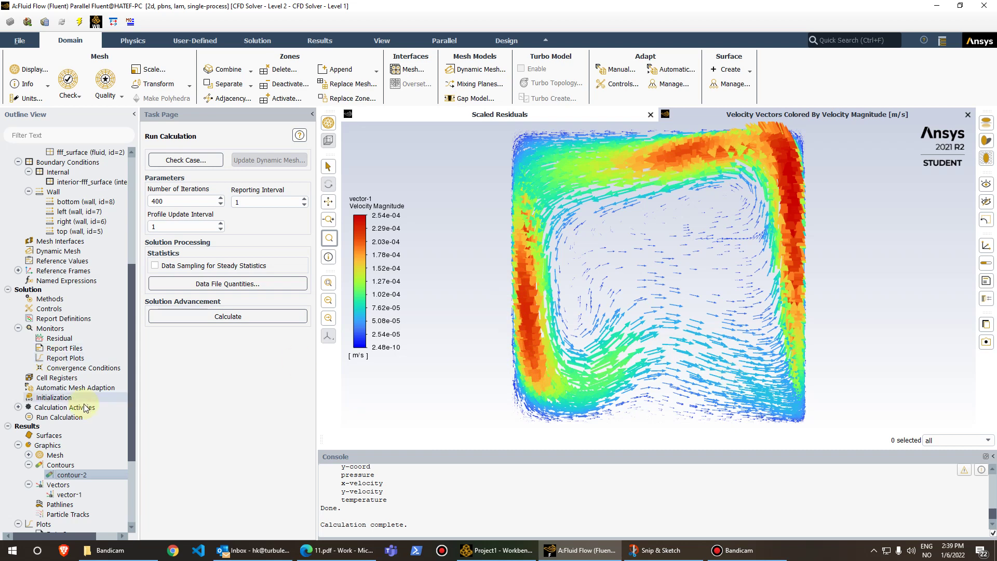
scroll(78, 431, "down", 1)
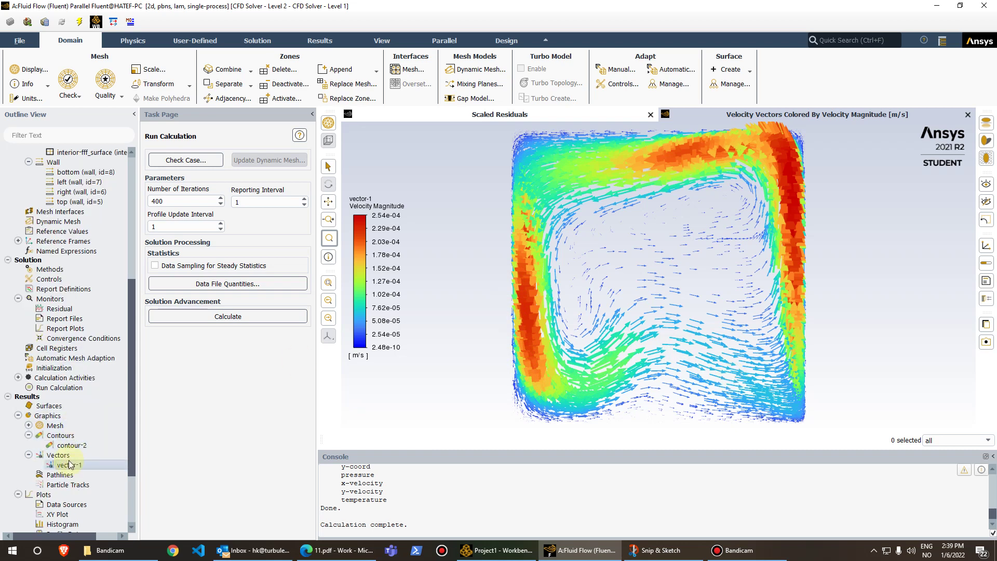
left_click(64, 449)
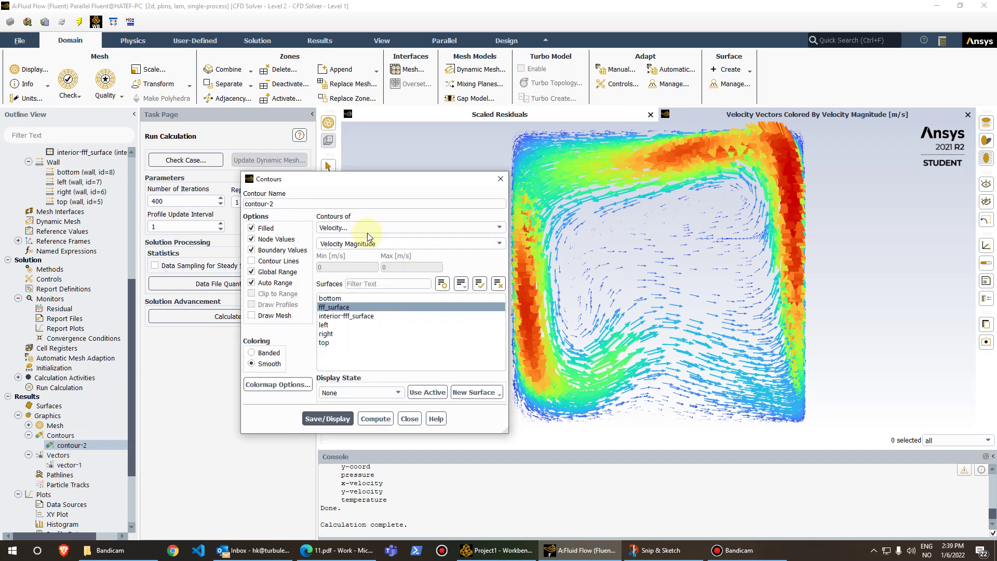
left_click(368, 228)
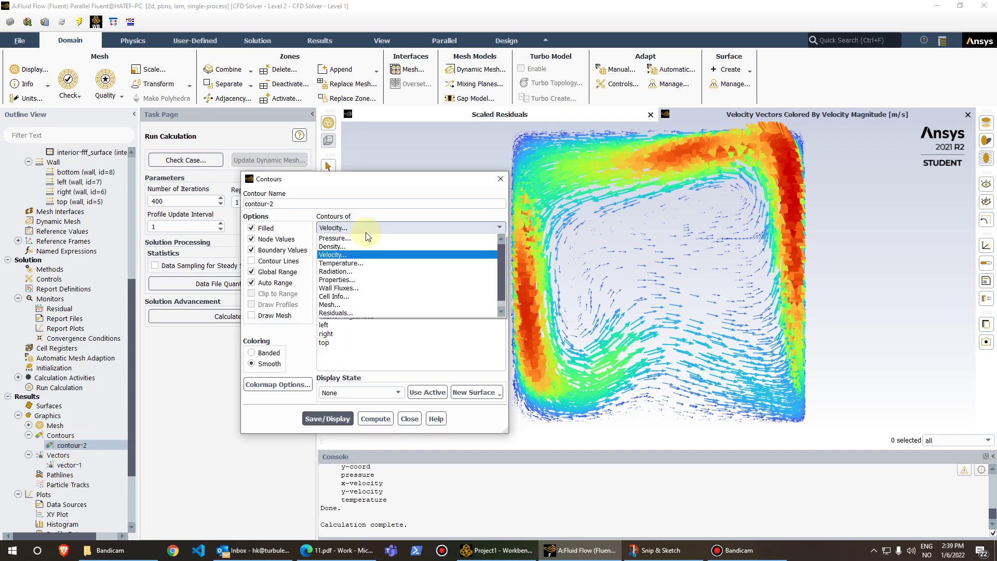
left_click(341, 263)
left_click(328, 419)
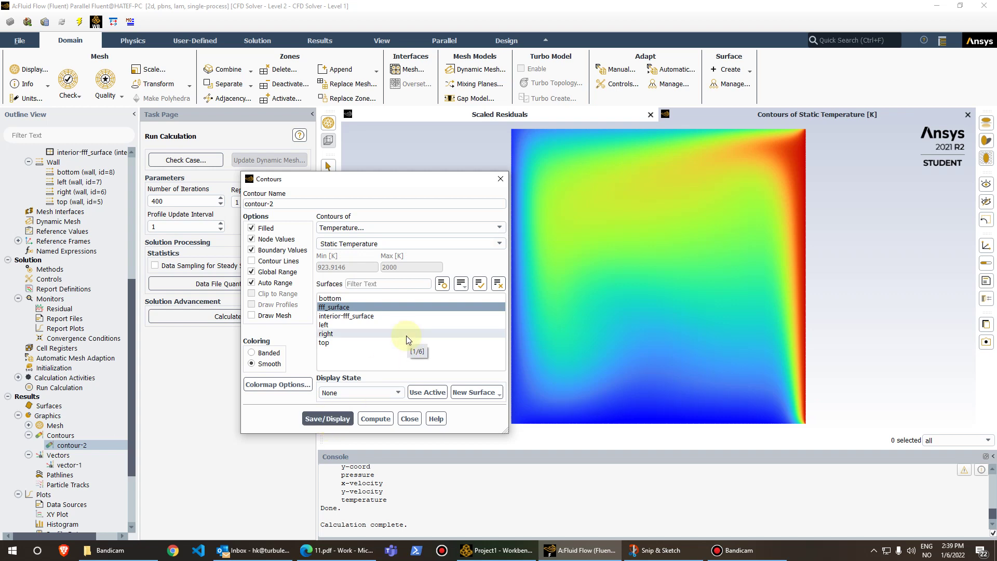
left_click(501, 180)
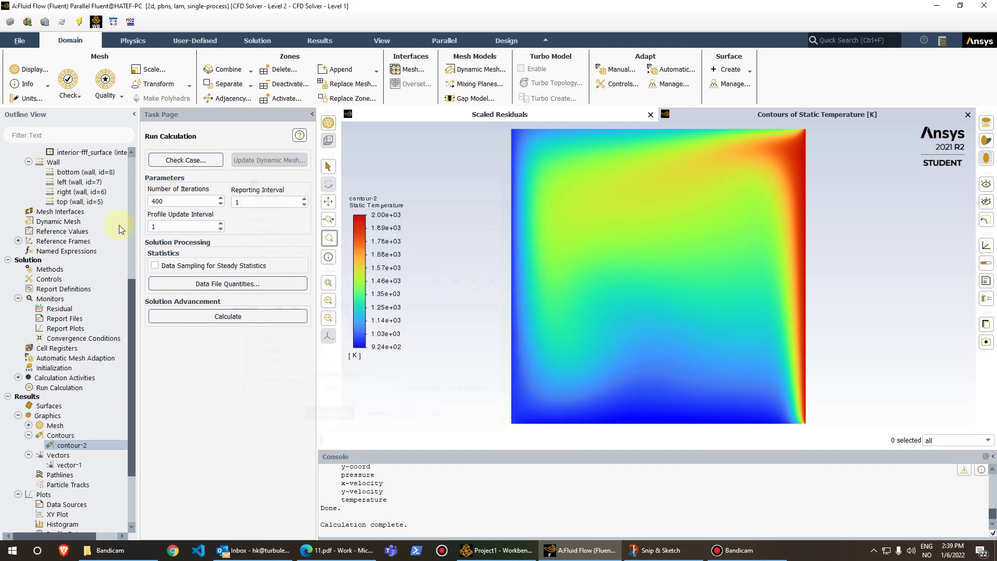
Switch the radiation model to Discrete Ordinates (DO), keeping the offered iteration and angular discretization settings.
scroll(90, 280, "up", 4)
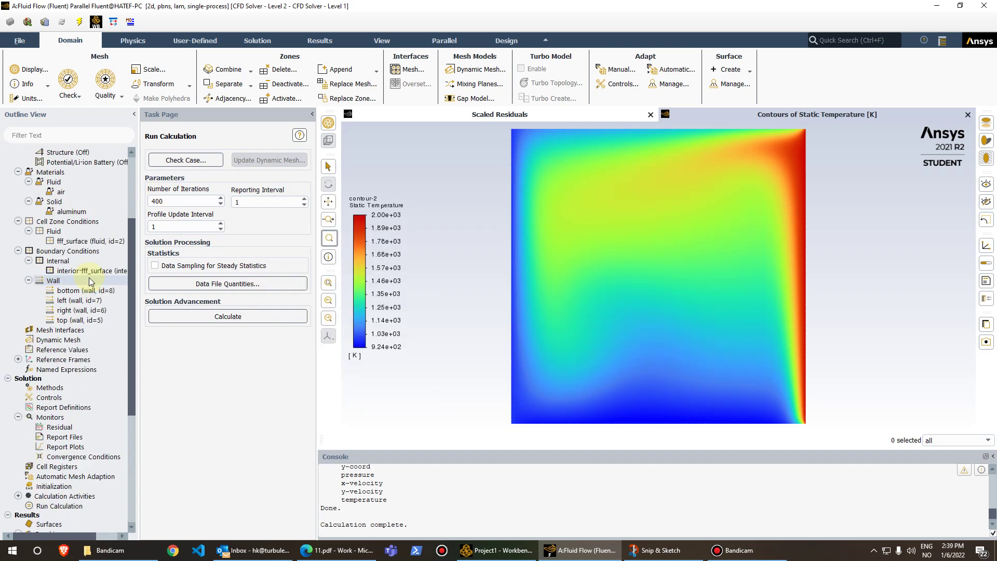
scroll(91, 282, "up", 2)
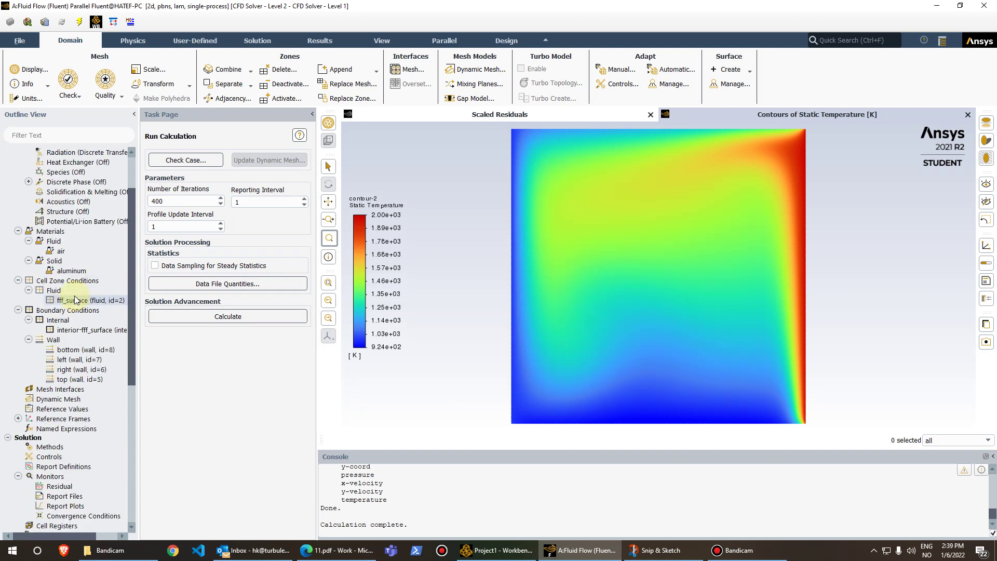
scroll(75, 300, "up", 2)
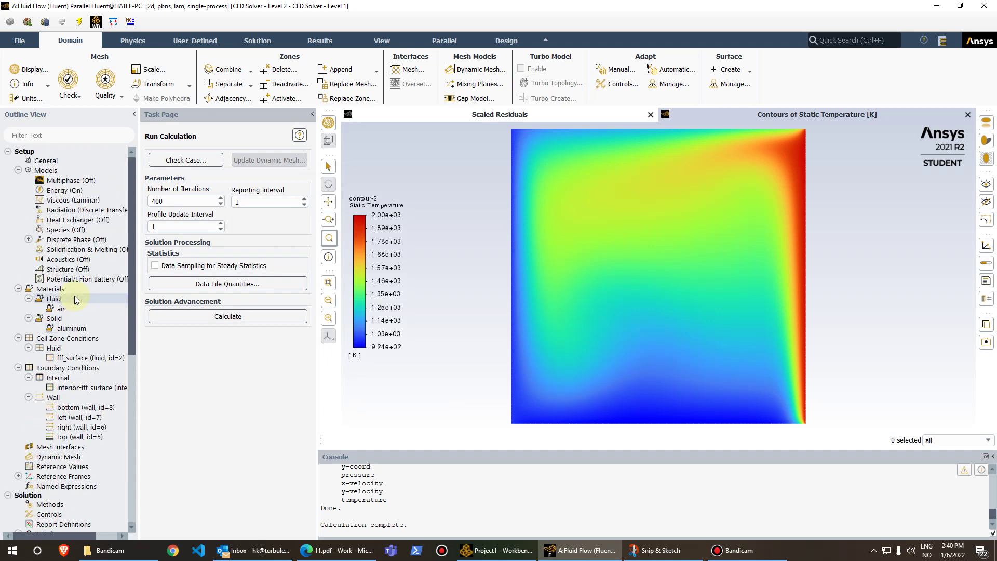
double_click(75, 210)
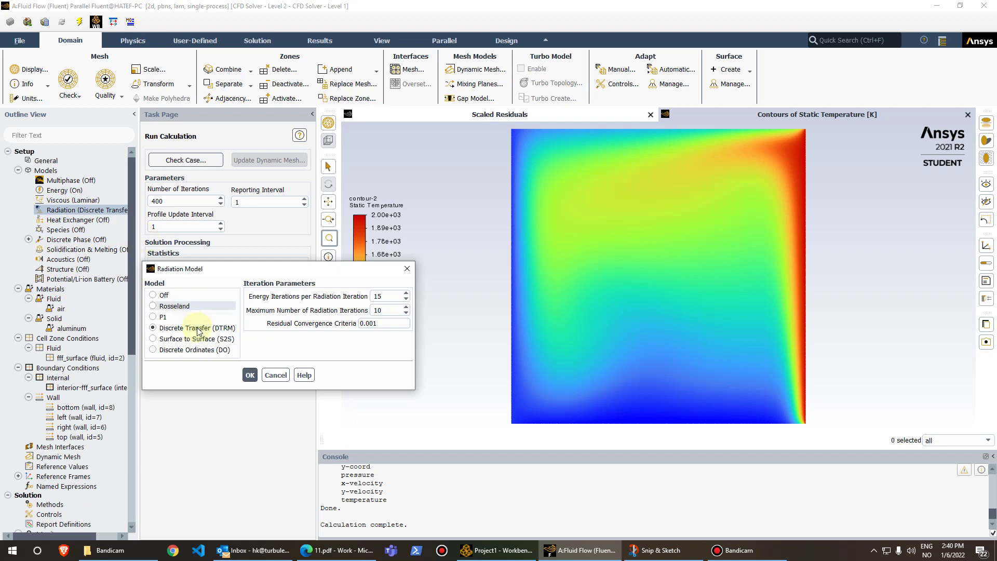
left_click(207, 351)
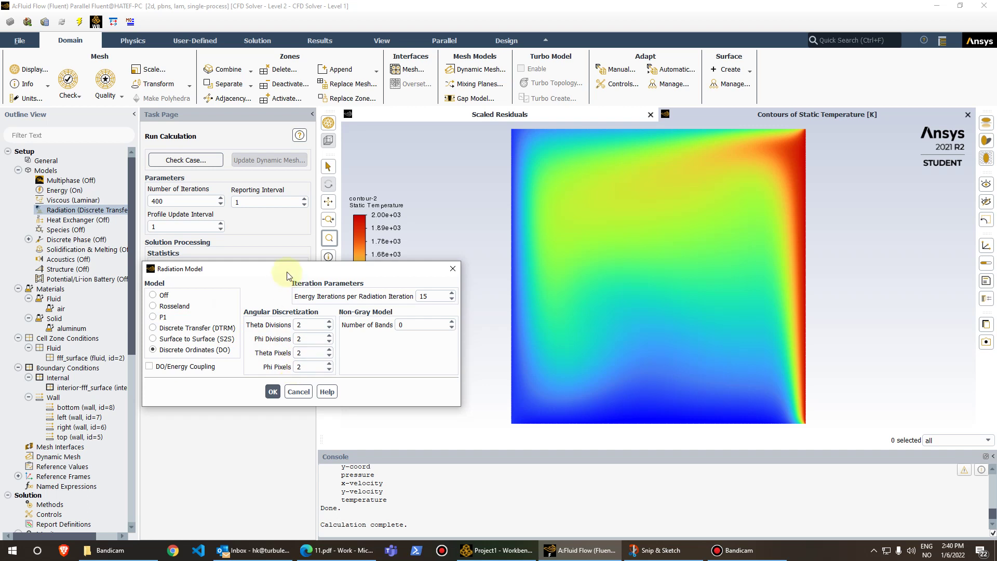
left_click_drag(289, 271, 289, 257)
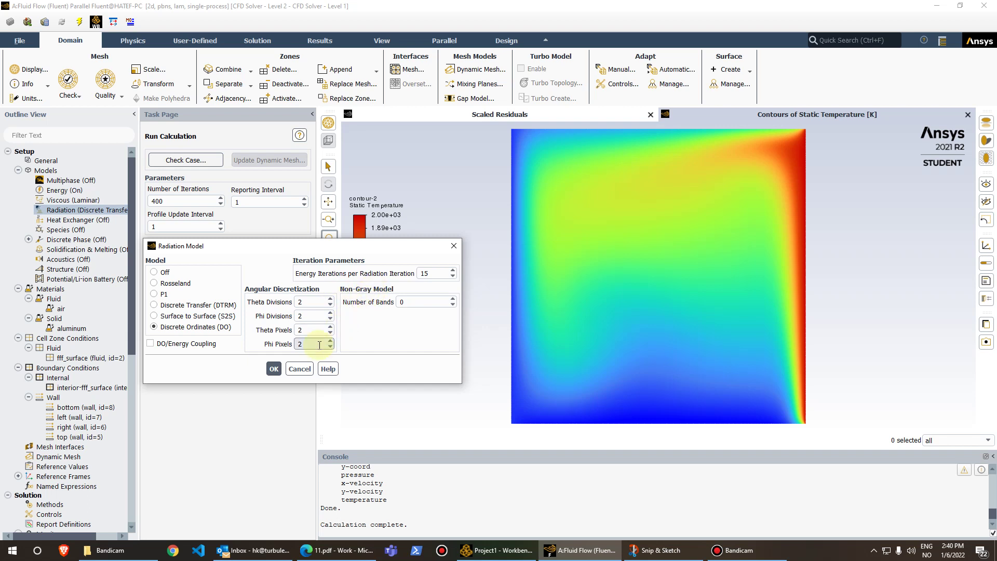
left_click(274, 369)
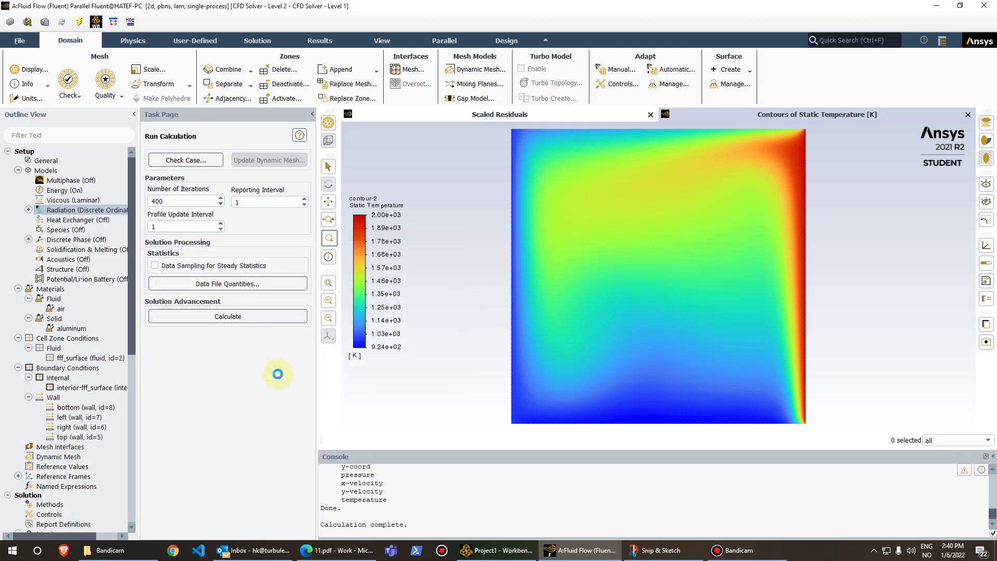
Reinitialize the solution with standard initialization at 1500 K, discarding the unsaved DTRM solution data.
scroll(76, 476, "down", 1)
scroll(76, 479, "down", 1)
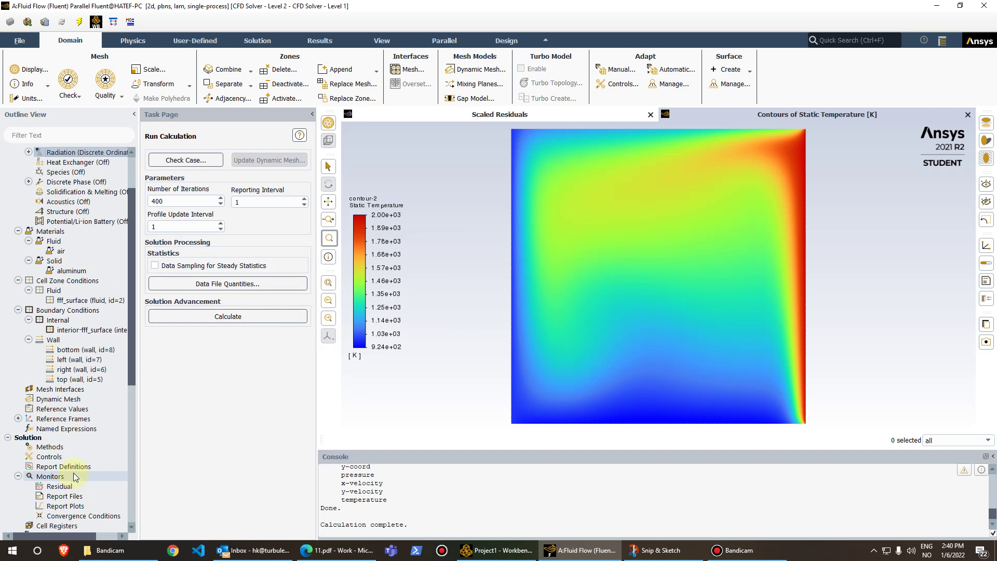
scroll(75, 477, "down", 7)
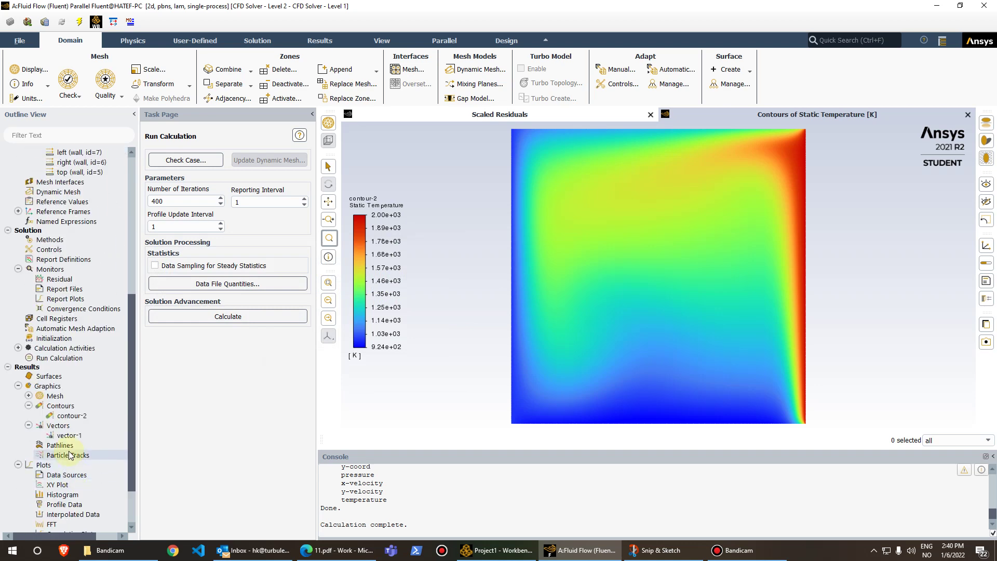
scroll(72, 451, "down", 1)
scroll(73, 445, "up", 2)
double_click(54, 368)
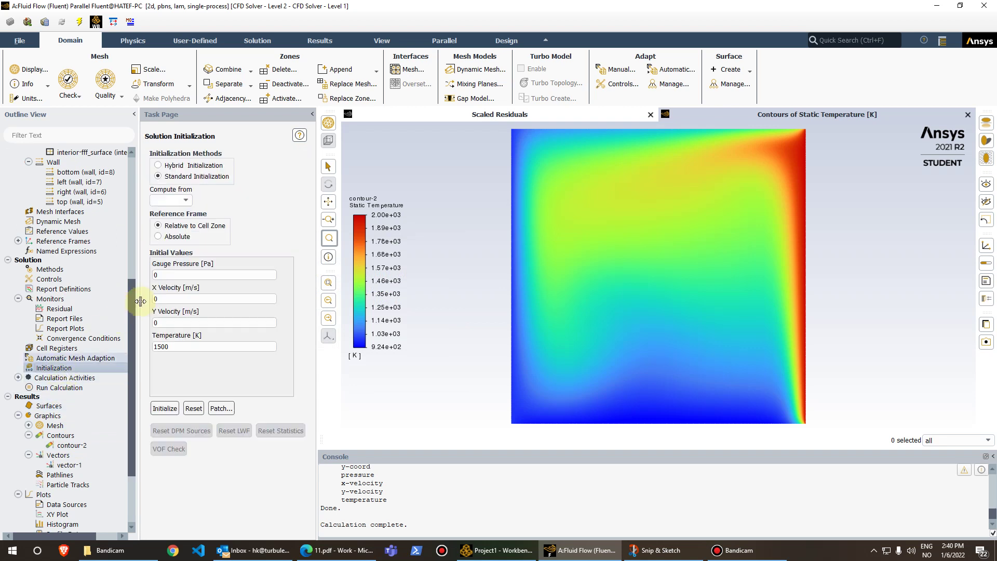
left_click(165, 408)
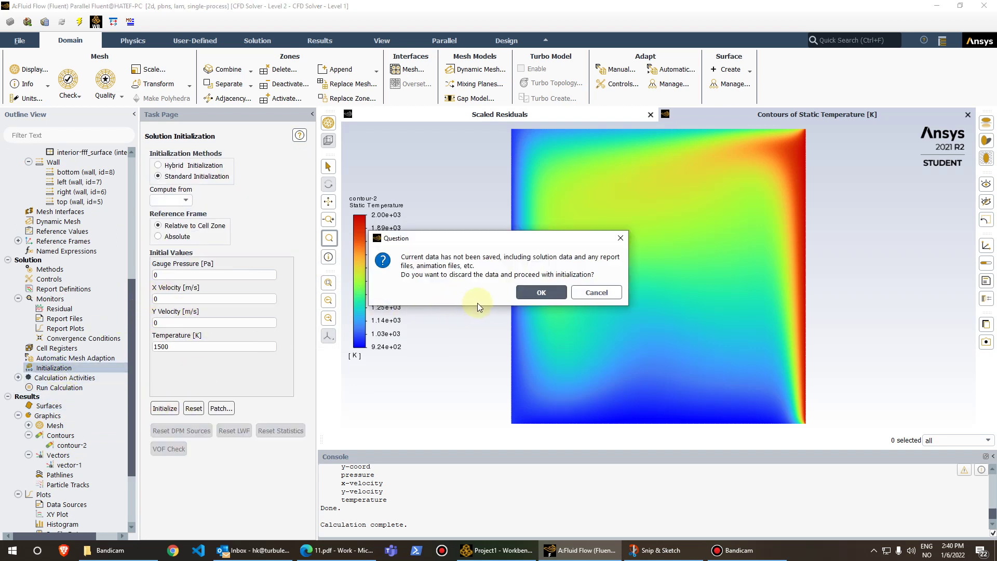
left_click(538, 294)
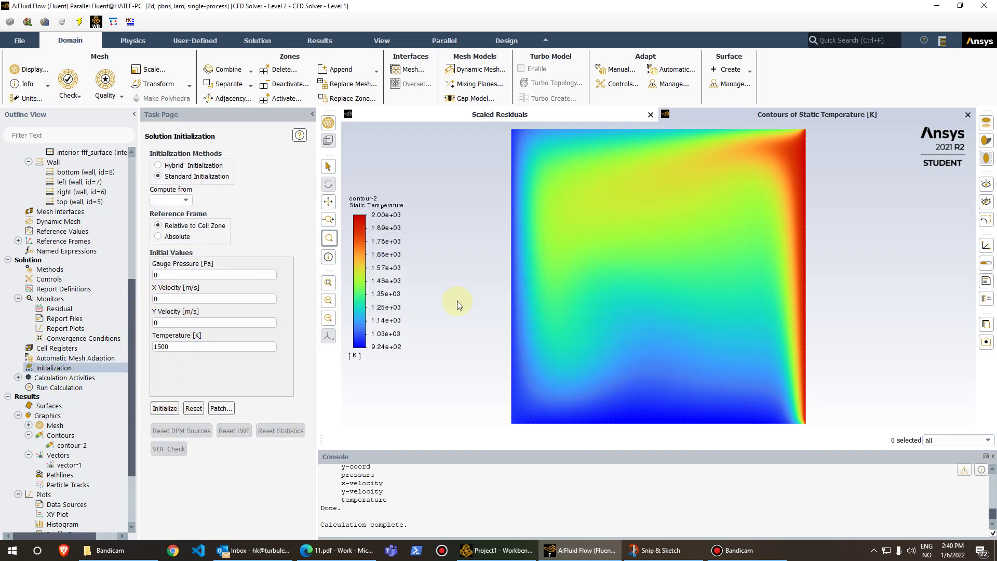
Run the Discrete Ordinates calculation with 400 iterations to completion, bringing up the Scaled Residuals plot.
scroll(81, 509, "down", 3)
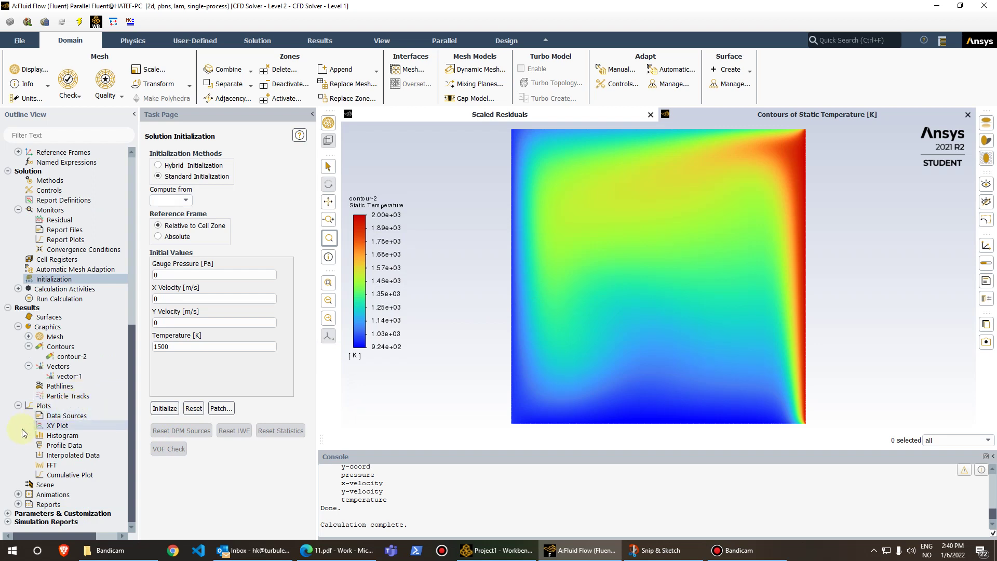
double_click(52, 307)
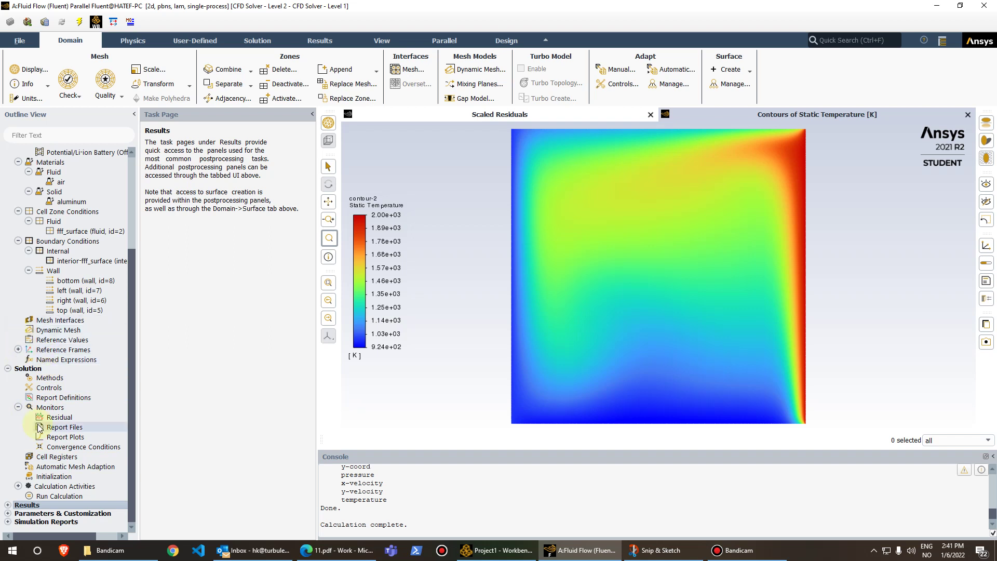
left_click(46, 411)
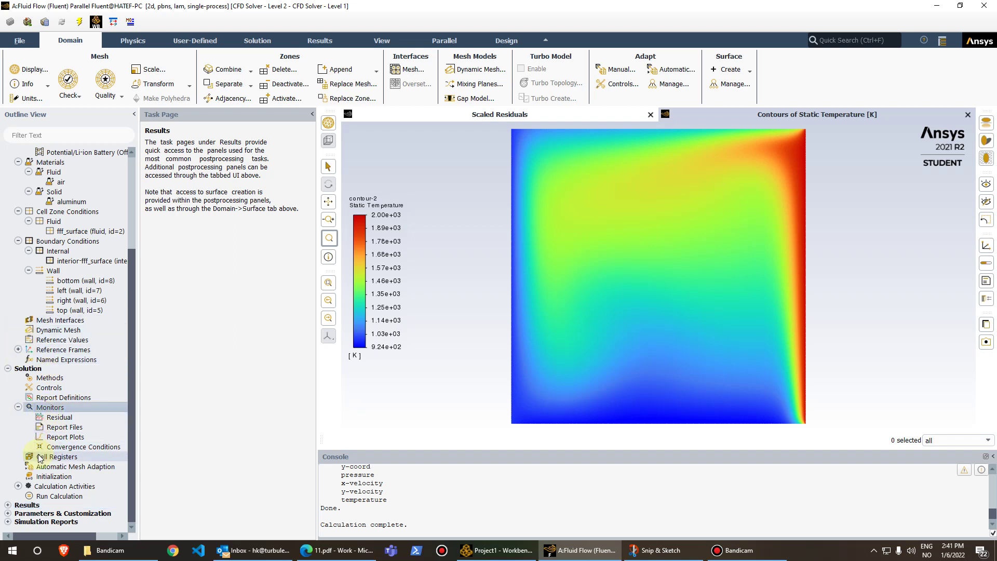
left_click(19, 487)
scroll(36, 489, "down", 2)
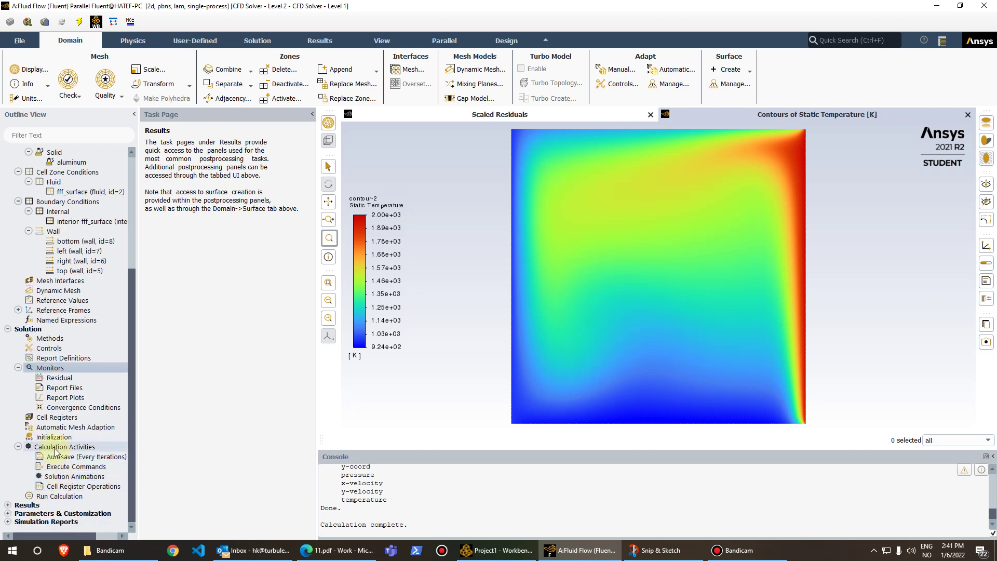
left_click(44, 439)
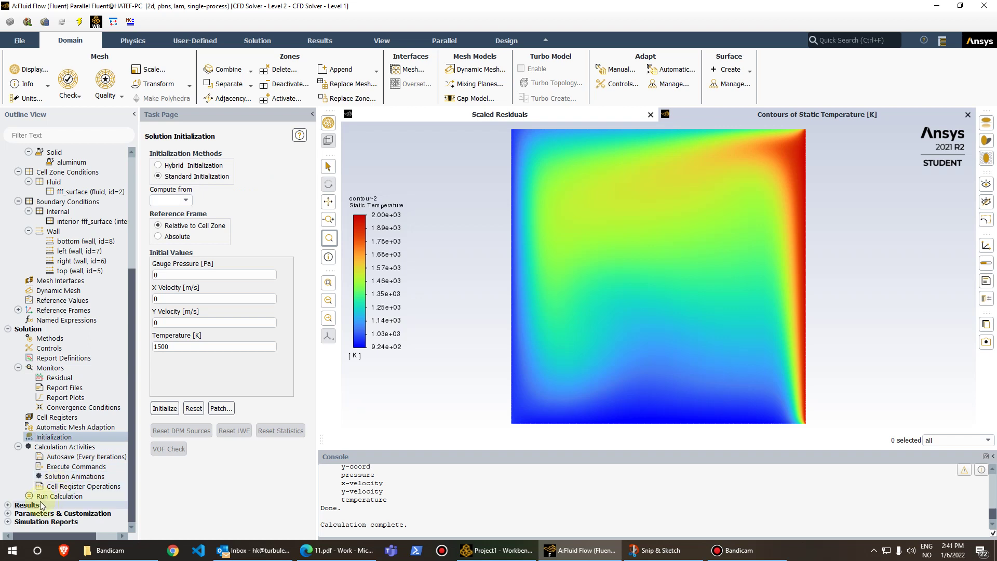
left_click(58, 496)
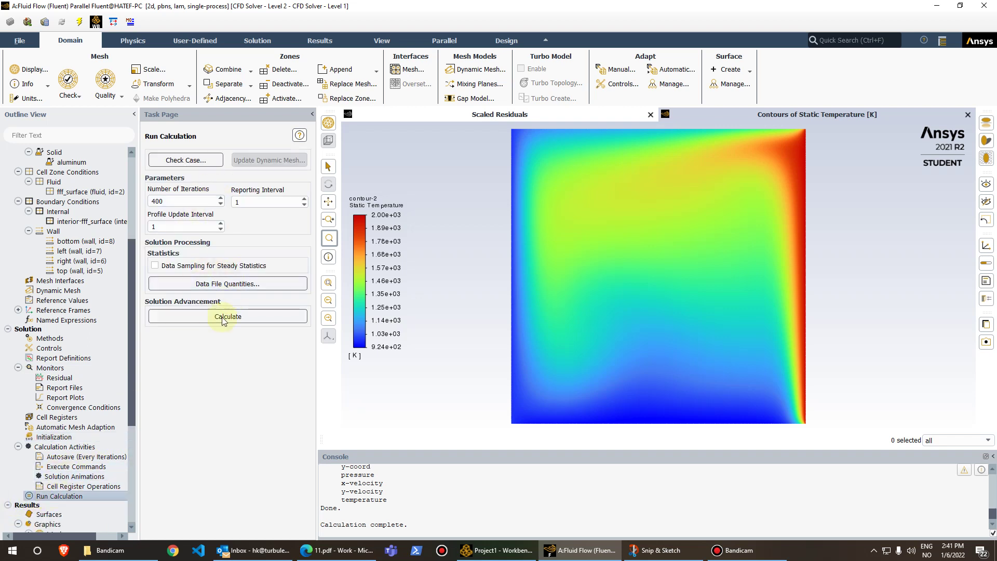
left_click(228, 317)
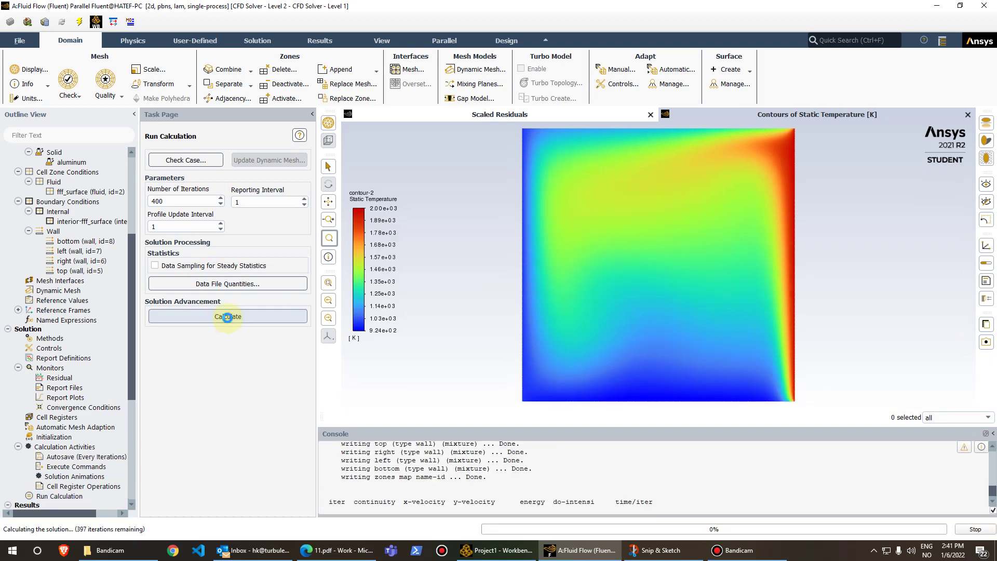
left_click(498, 115)
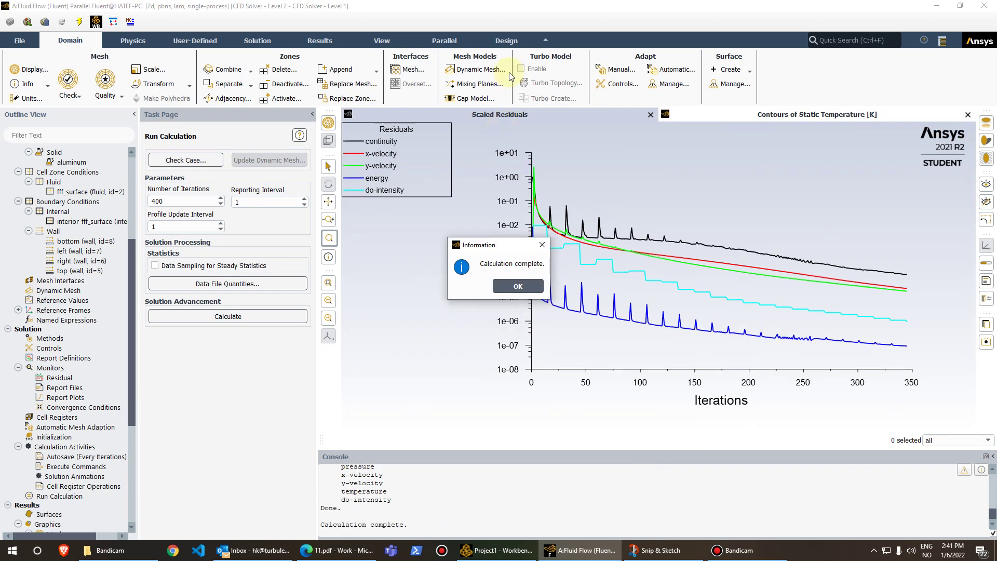
left_click(522, 293)
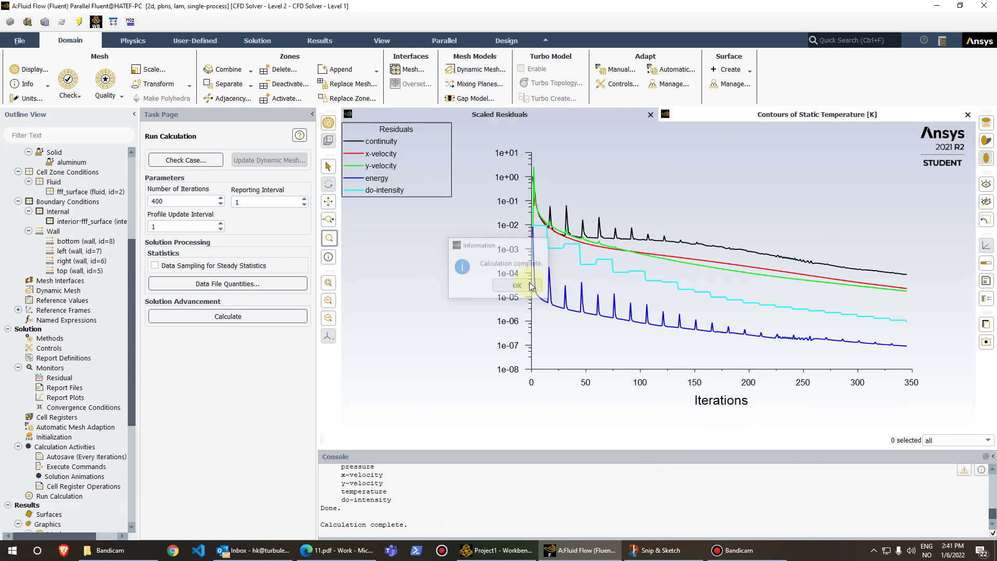
Show the static temperature contours of the DO solution, and display the vector-1 velocity vectors with the whole cavity in view.
left_click(720, 117)
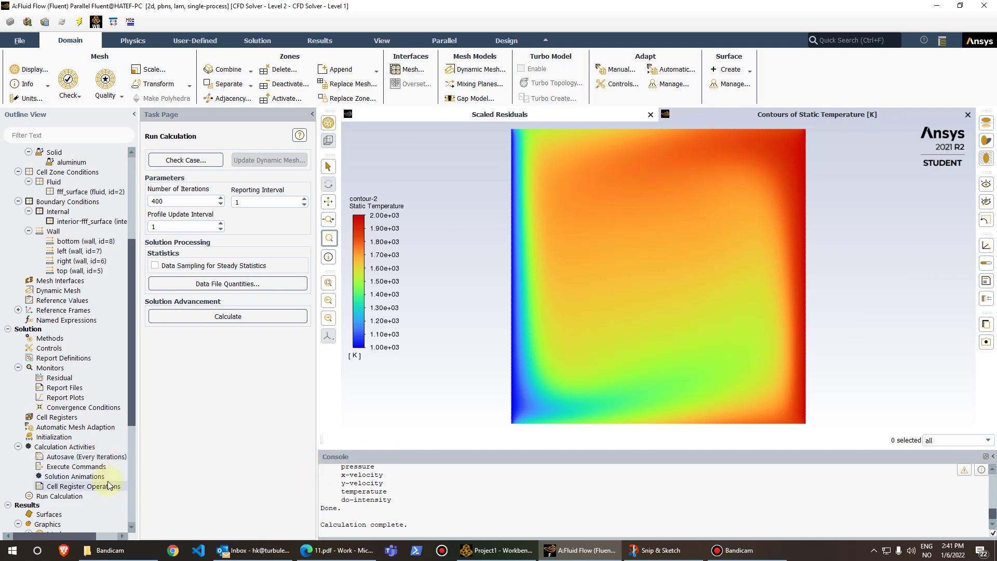
scroll(105, 479, "down", 1)
scroll(105, 479, "down", 2)
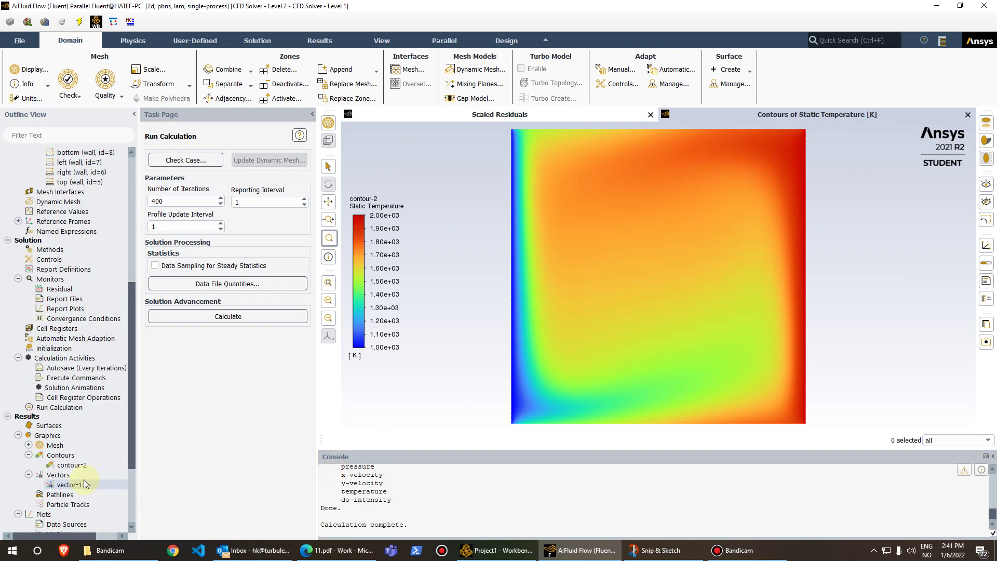
double_click(84, 480)
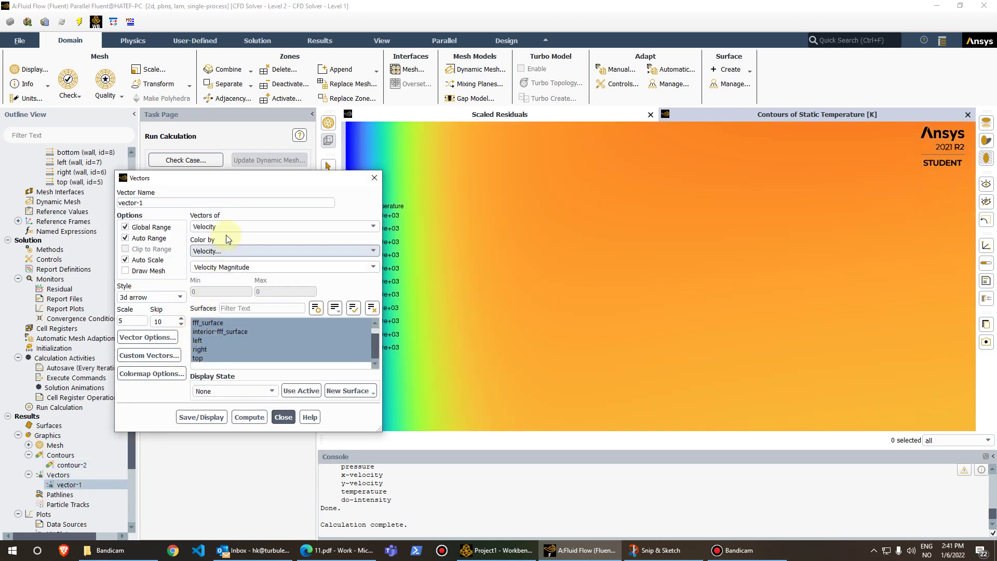
left_click(201, 418)
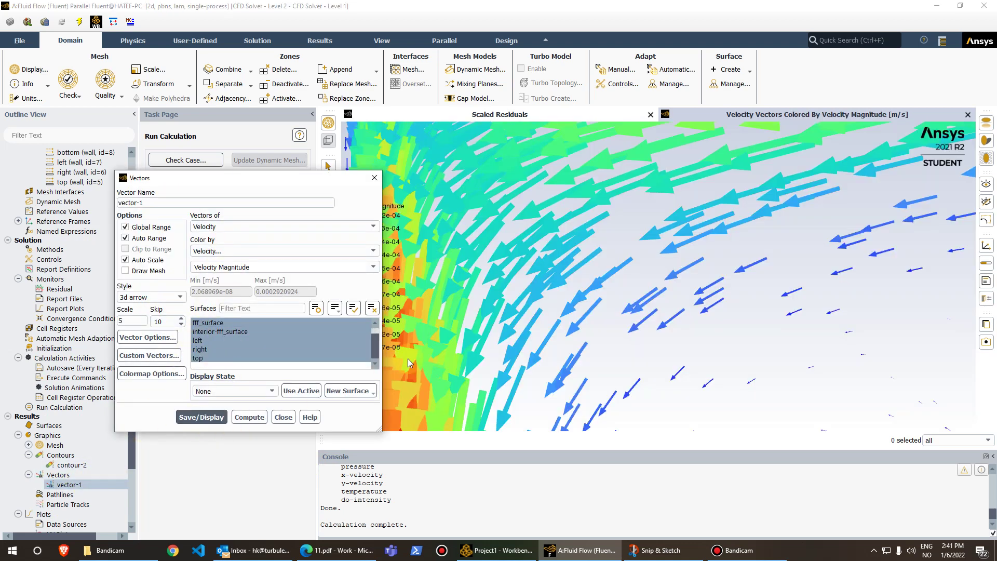
left_click(284, 417)
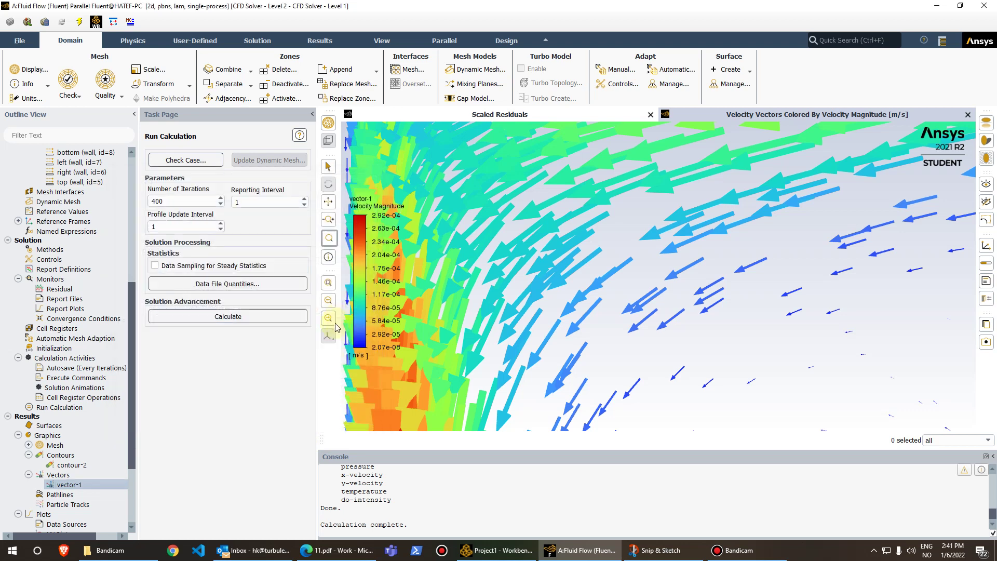
left_click(330, 283)
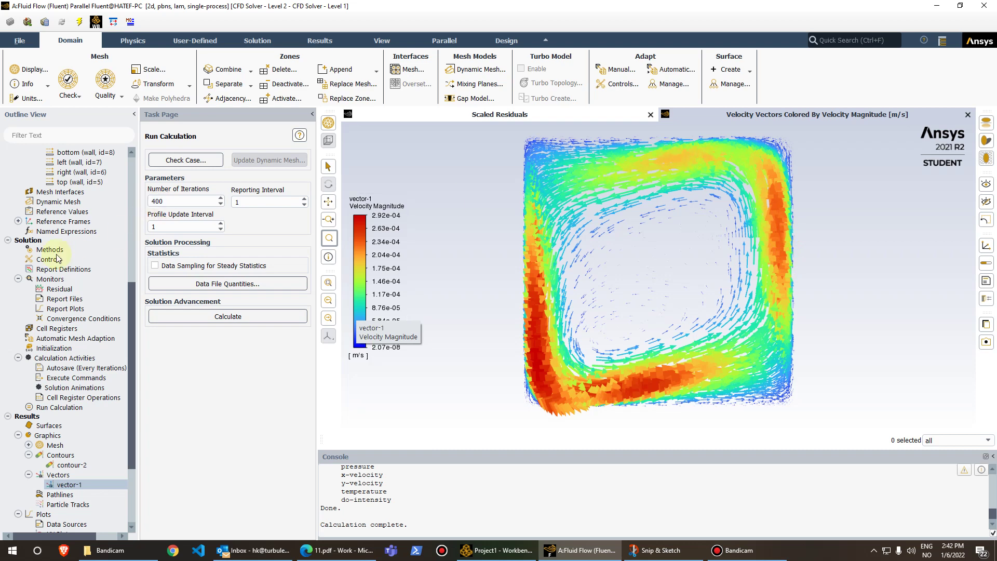
Open the radiation model settings.
scroll(57, 255, "up", 7)
scroll(57, 254, "up", 2)
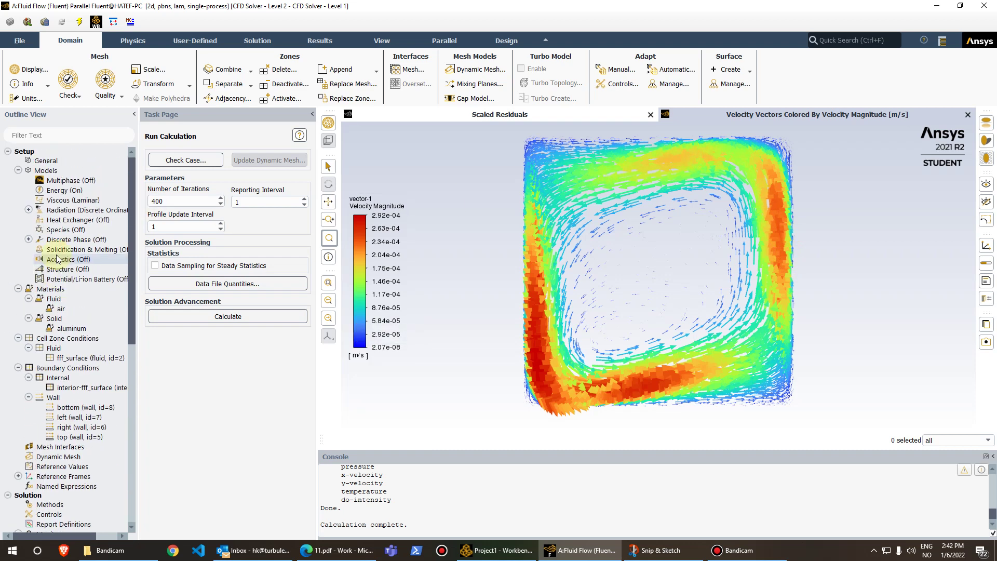
double_click(89, 215)
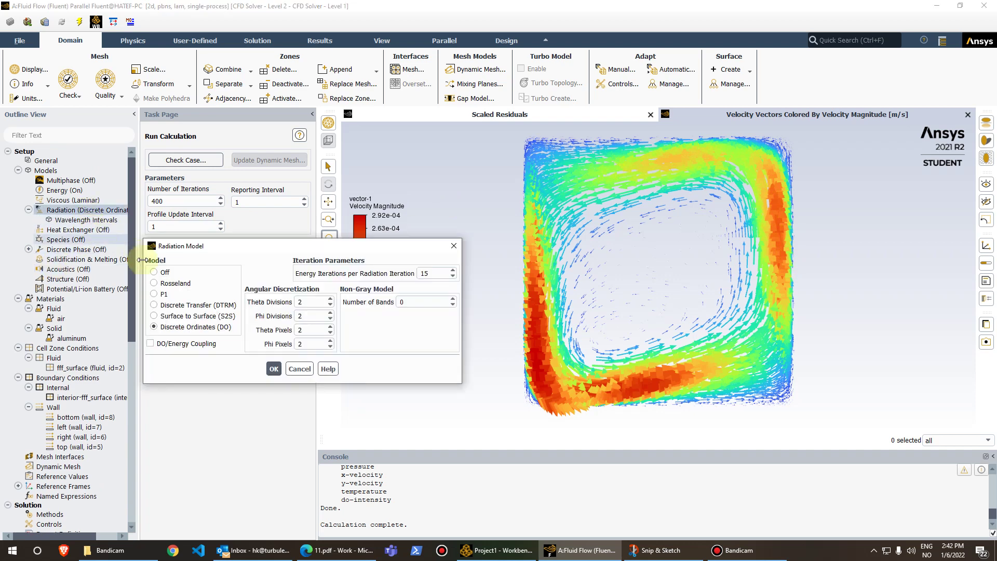